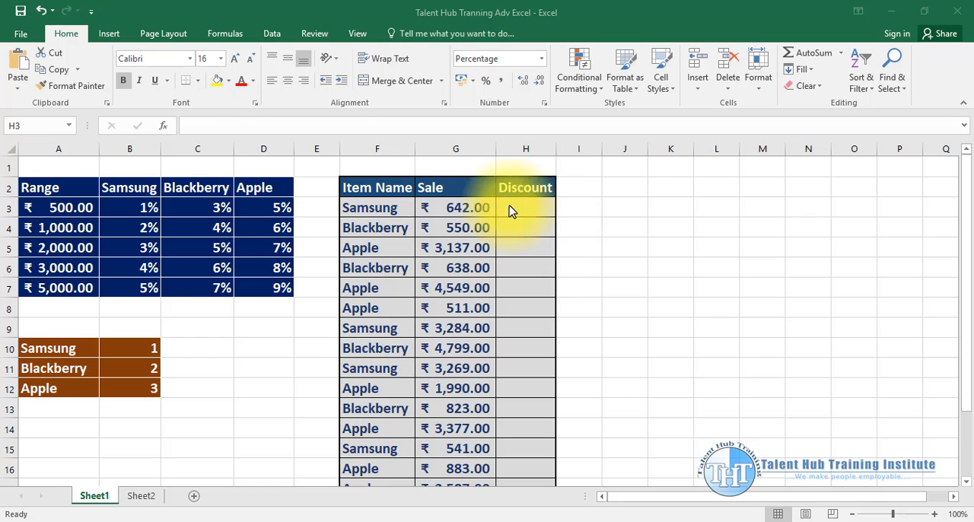
click(221, 33)
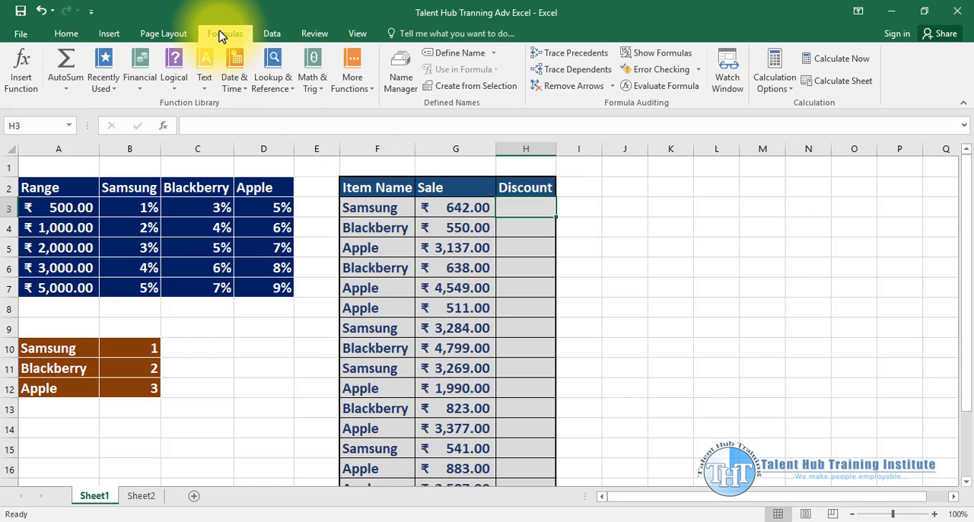
click(290, 86)
click(285, 84)
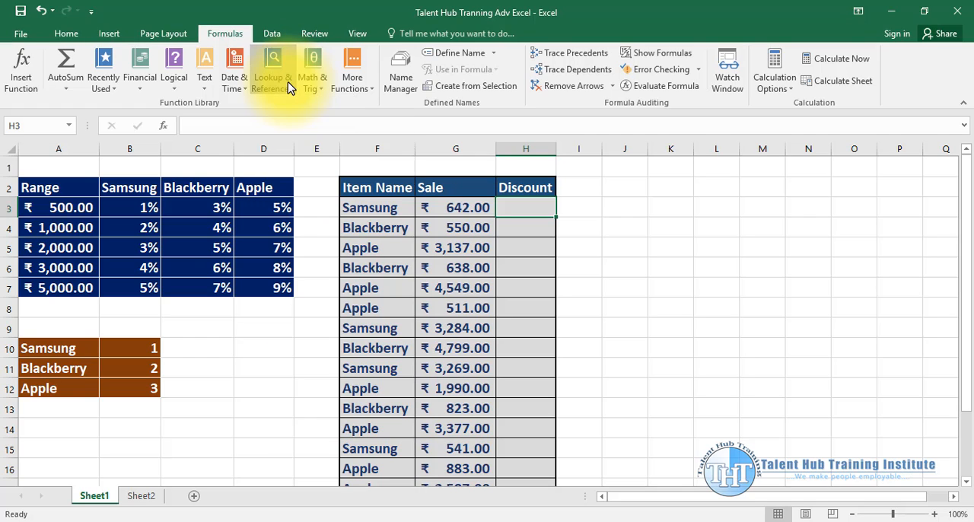
click(680, 249)
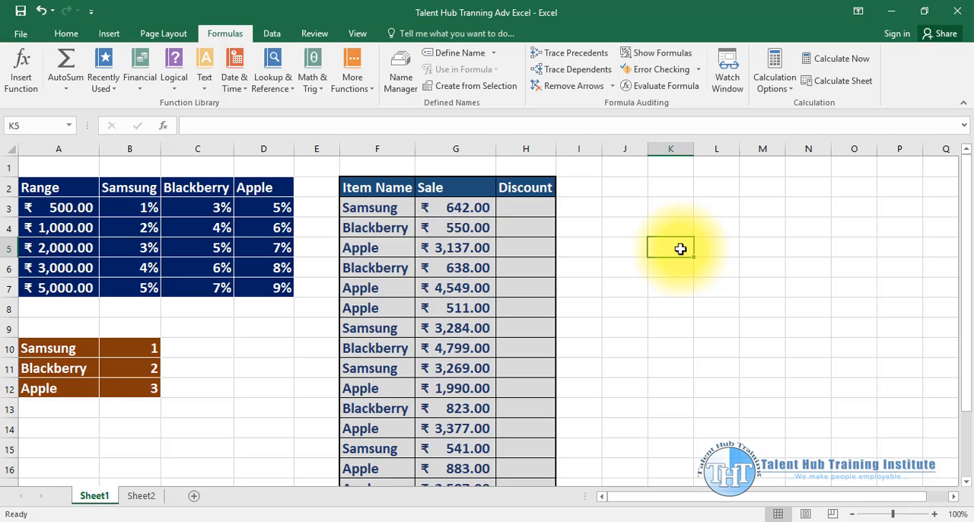
click(591, 223)
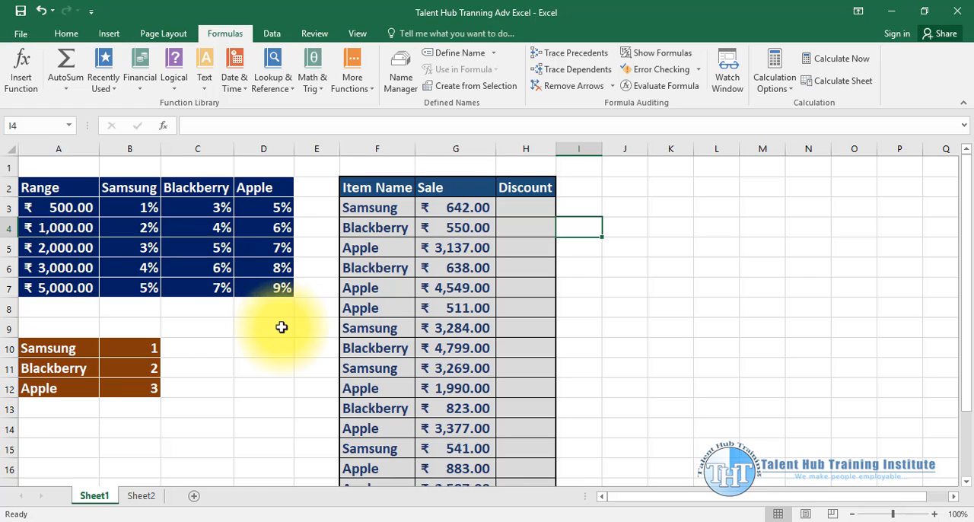
click(267, 347)
click(609, 289)
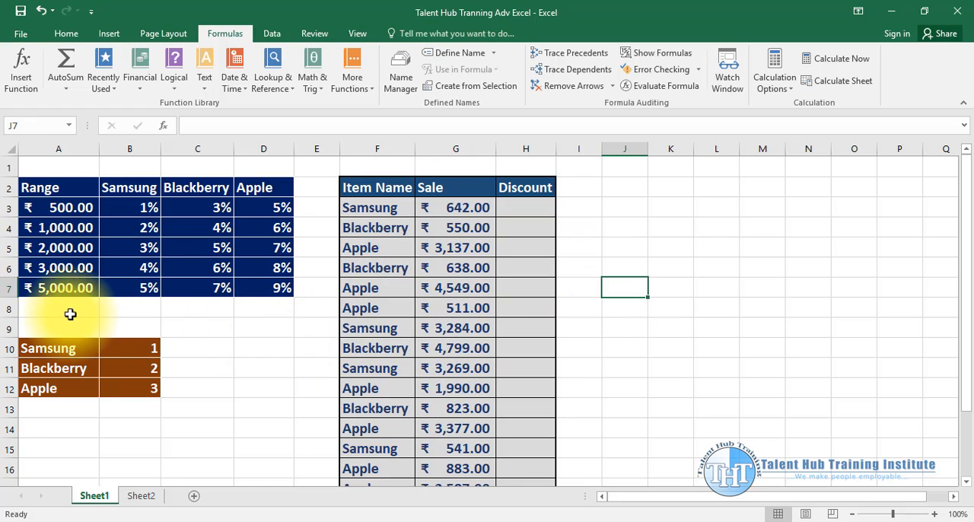
drag(69, 313, 267, 326)
click(267, 326)
drag(45, 309, 327, 322)
click(306, 329)
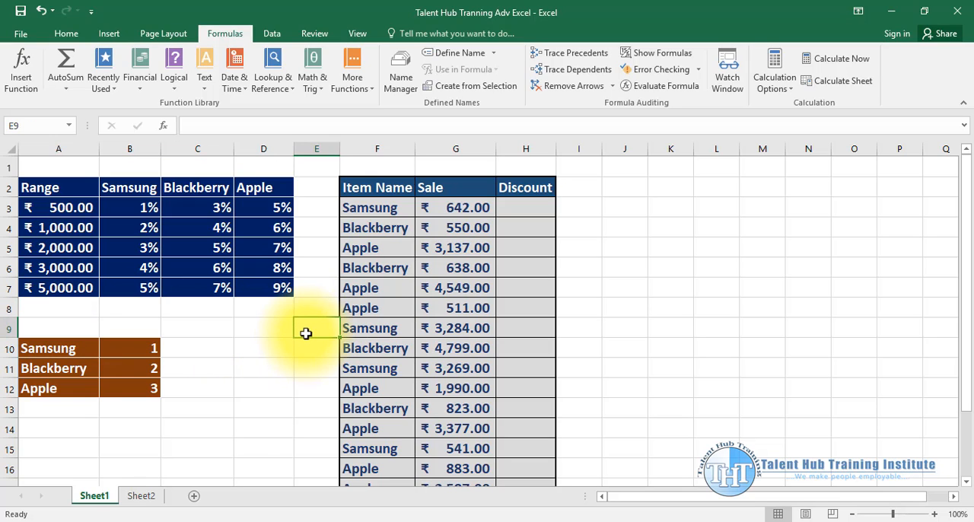
- AutoFit the width of the Item Name column on Sheet1
double_click(415, 148)
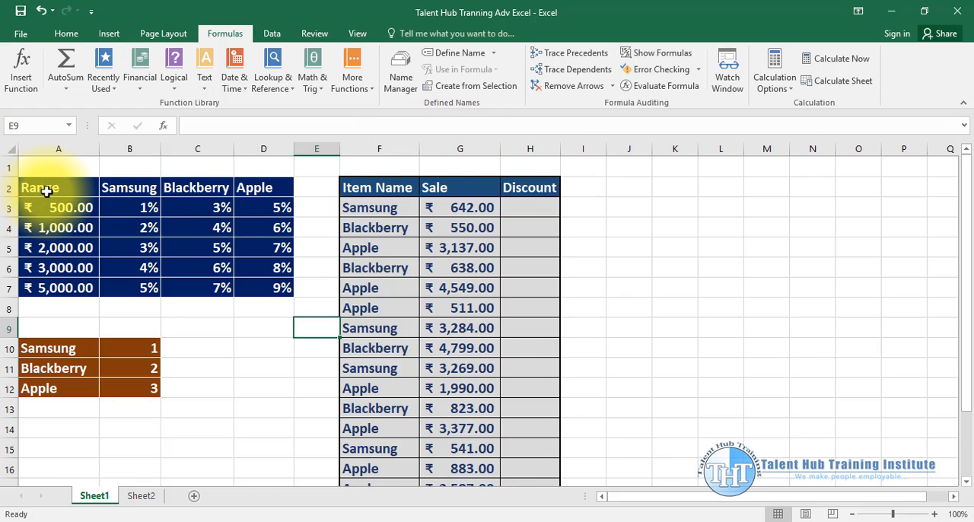
- Examine the layout of the discount table on Sheet1, from the Range column to the Samsung, Blackberry and Apple columns
drag(47, 191, 36, 282)
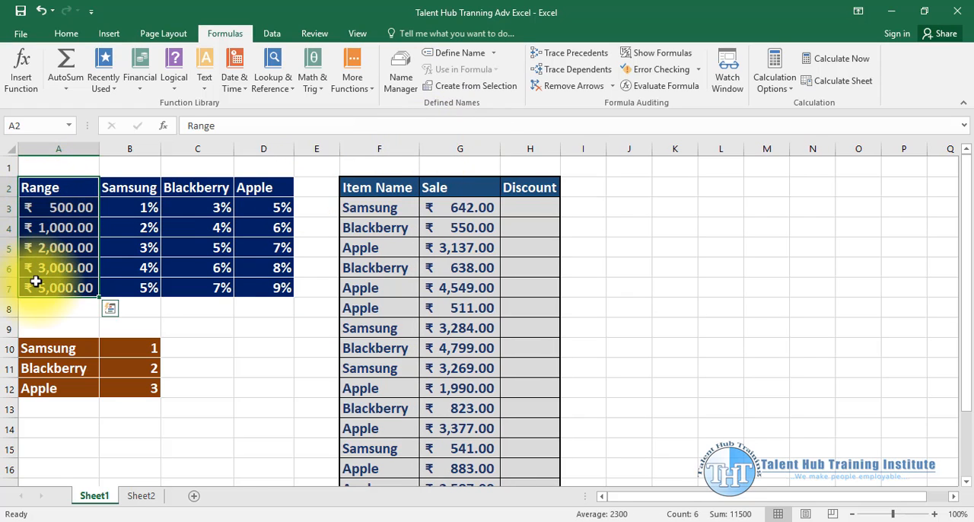
drag(146, 187, 156, 262)
drag(196, 187, 196, 287)
click(271, 188)
click(137, 188)
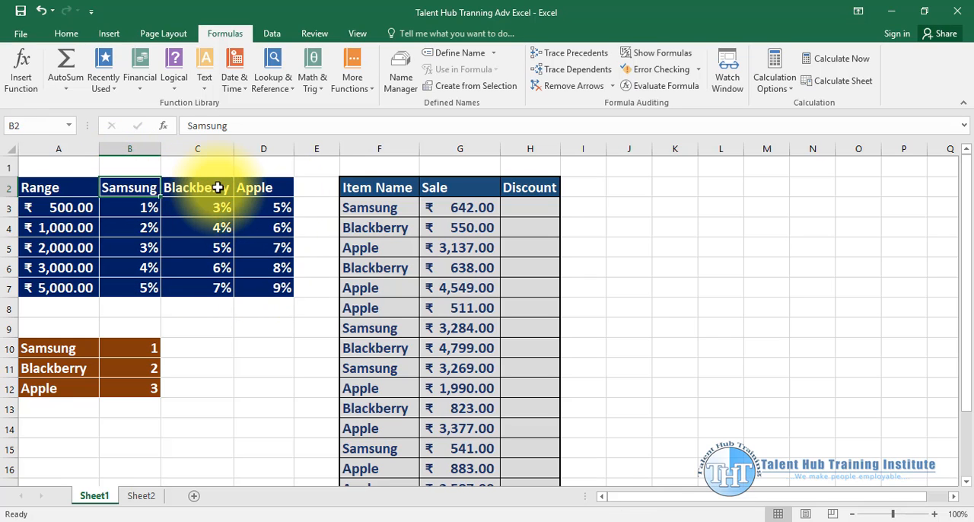
click(213, 187)
click(270, 188)
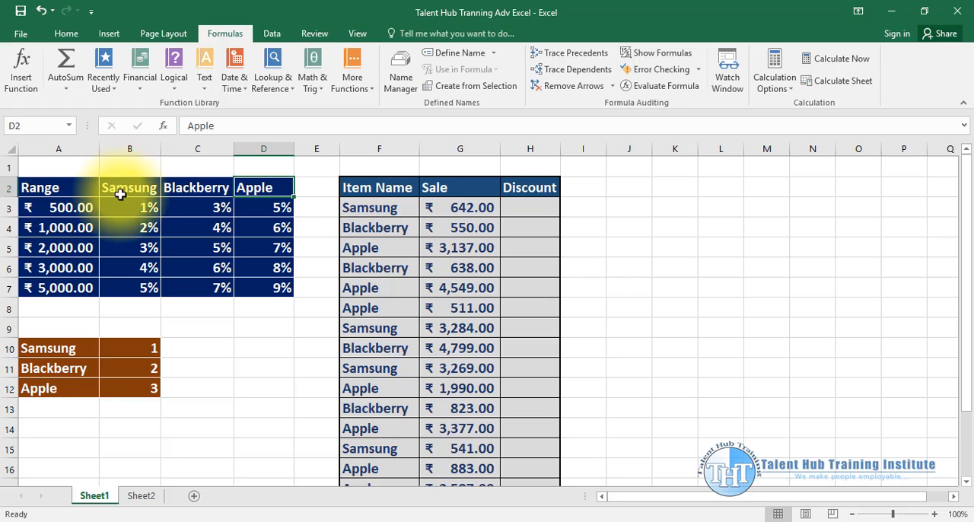
- Examine the discount percentages for Samsung, Blackberry and Apple and the sale range values they belong to
click(206, 210)
click(124, 209)
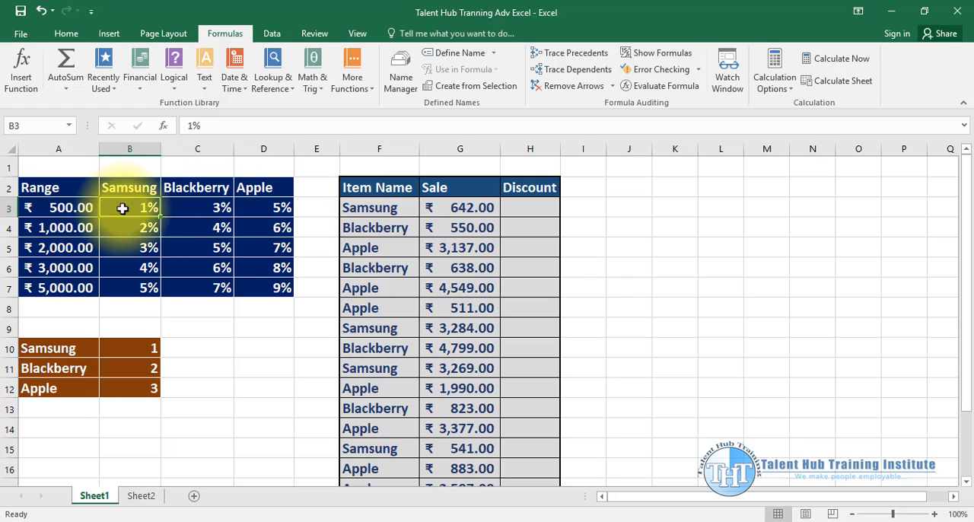
click(128, 231)
click(126, 209)
click(122, 247)
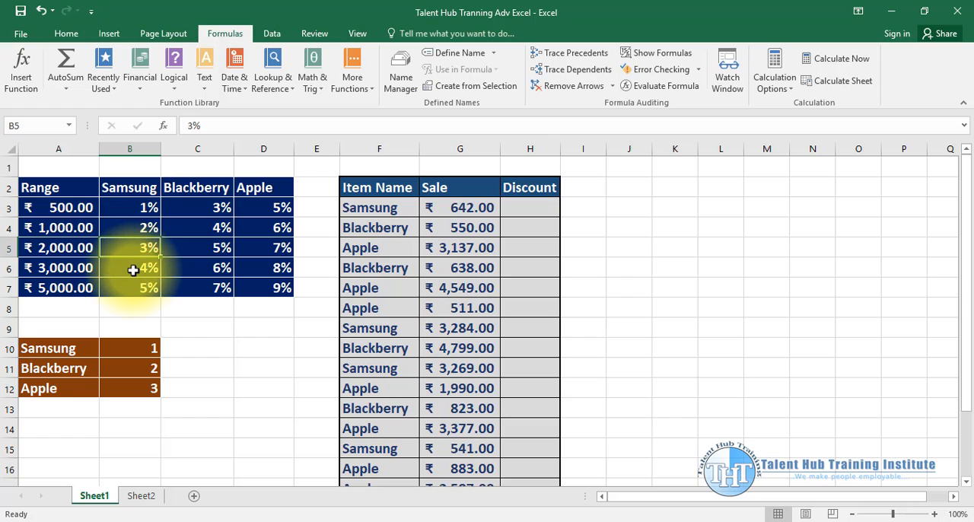
click(134, 269)
click(133, 290)
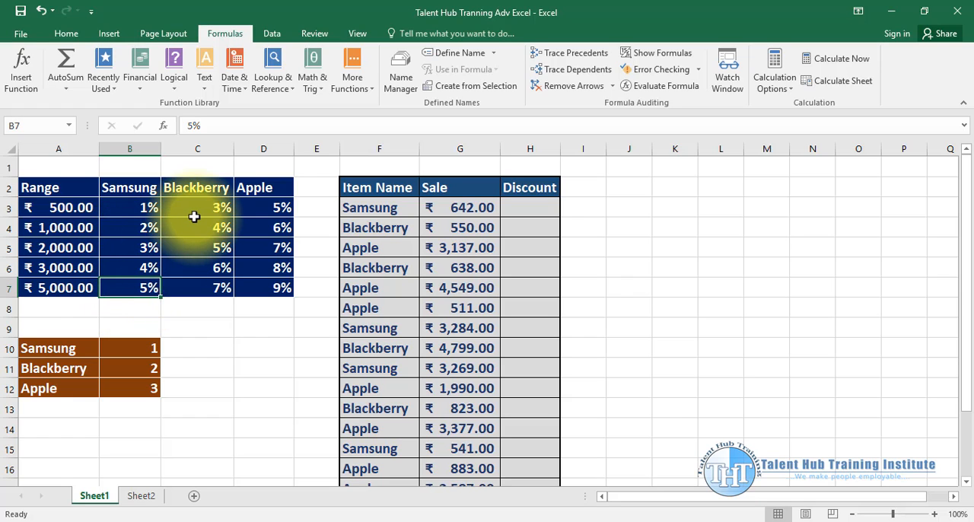
click(202, 249)
click(208, 268)
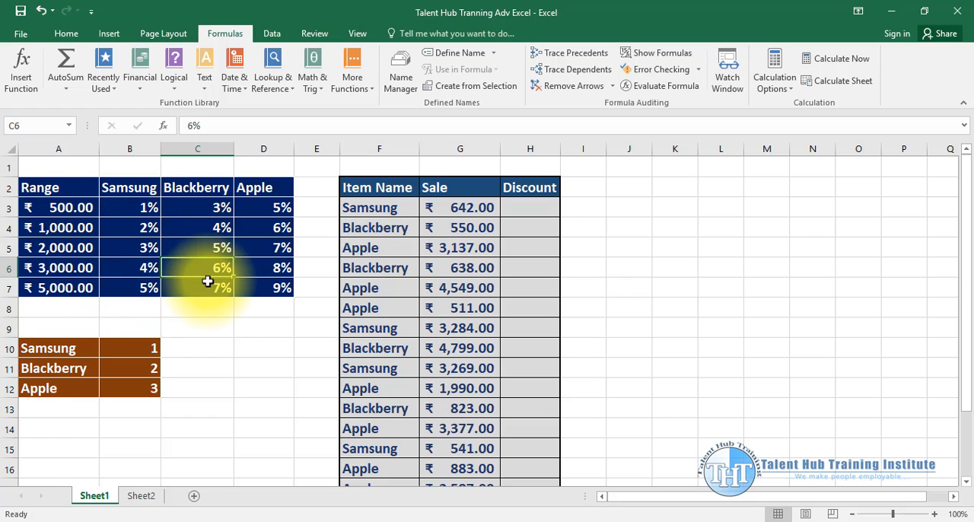
click(232, 287)
click(272, 208)
click(275, 248)
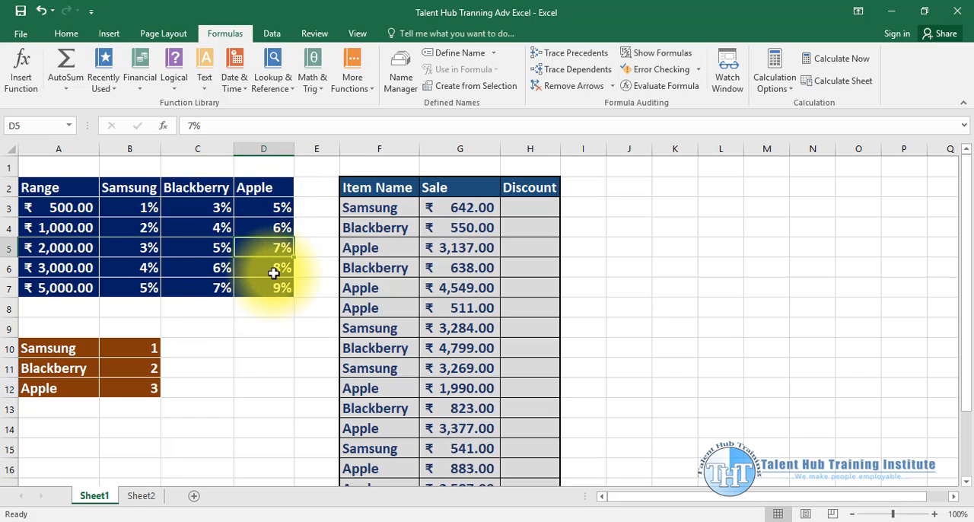
click(277, 268)
click(274, 285)
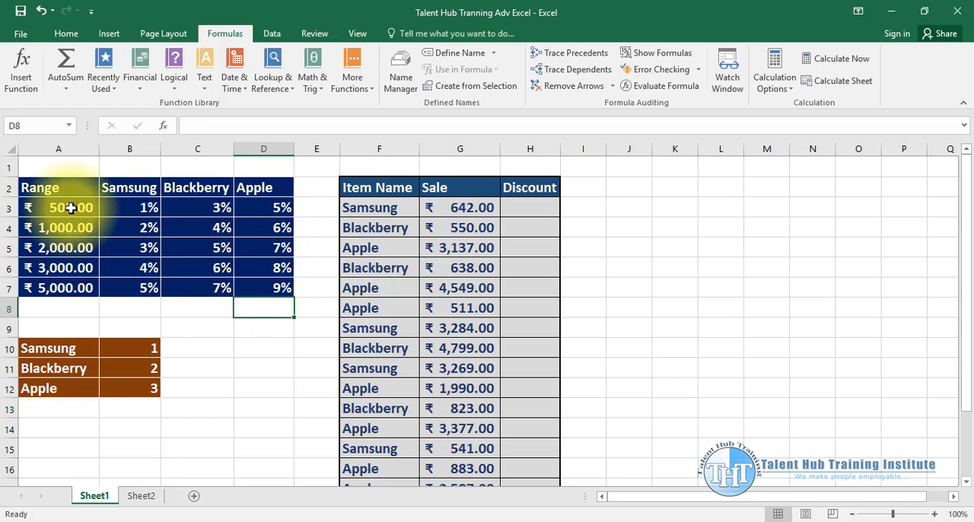
drag(72, 208, 58, 290)
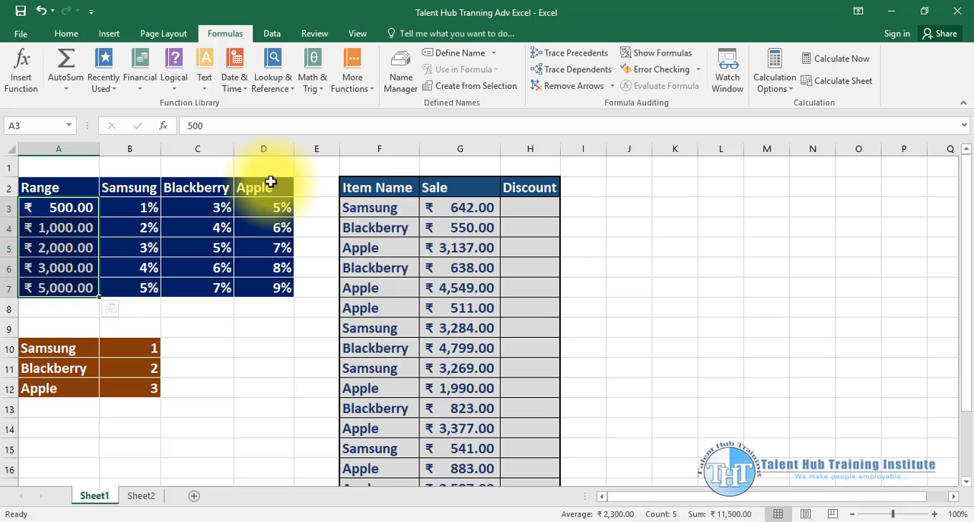
- Review the separate Samsung, Blackberry and Apple discount tables on Sheet2 for comparison and return to Sheet1
click(154, 498)
scroll(186, 406, up, 2)
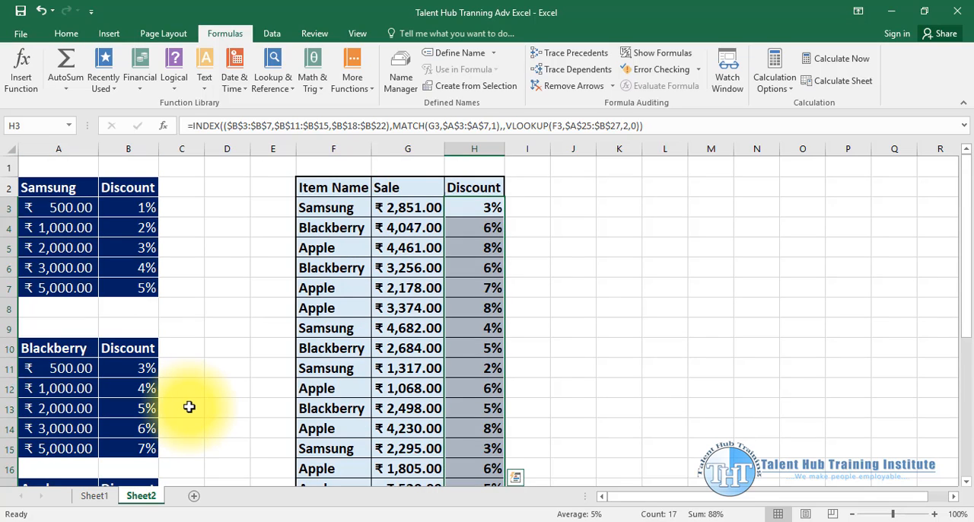
click(258, 241)
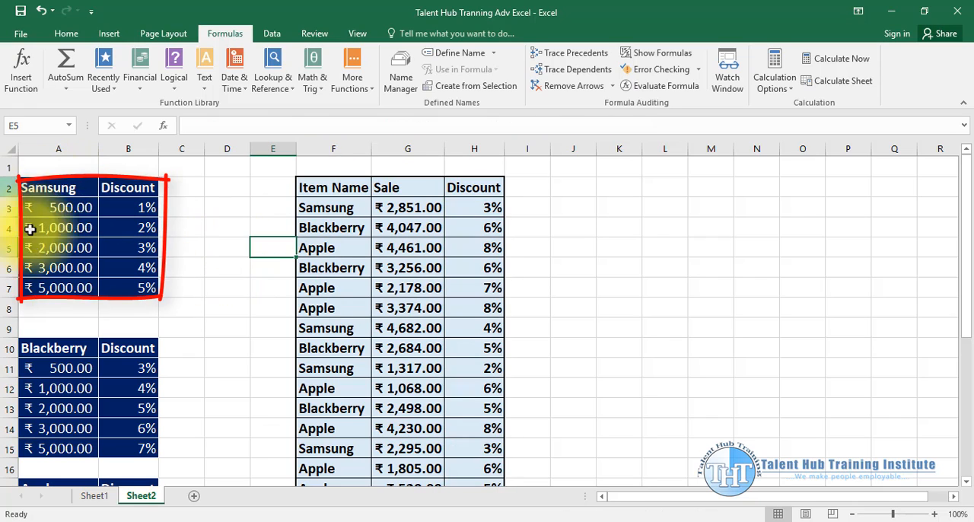
scroll(73, 372, down, 2)
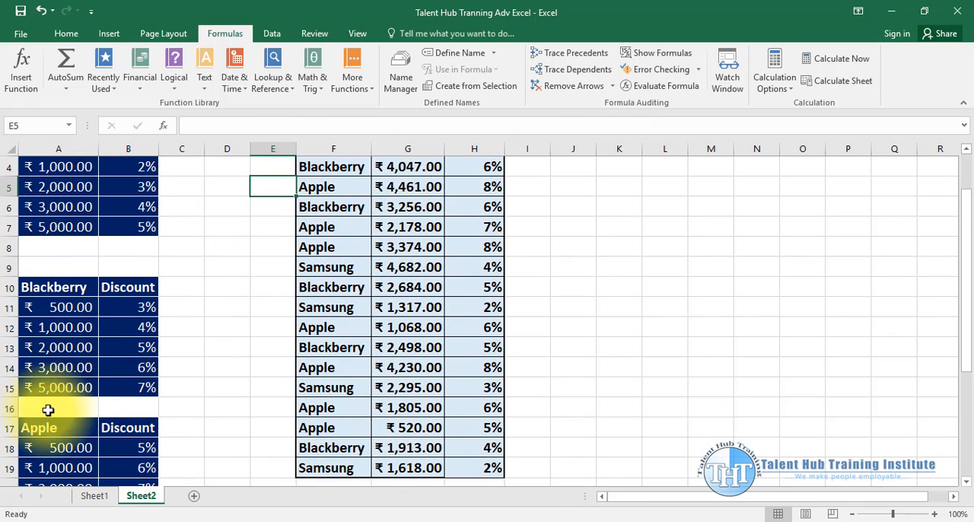
scroll(137, 396, up, 2)
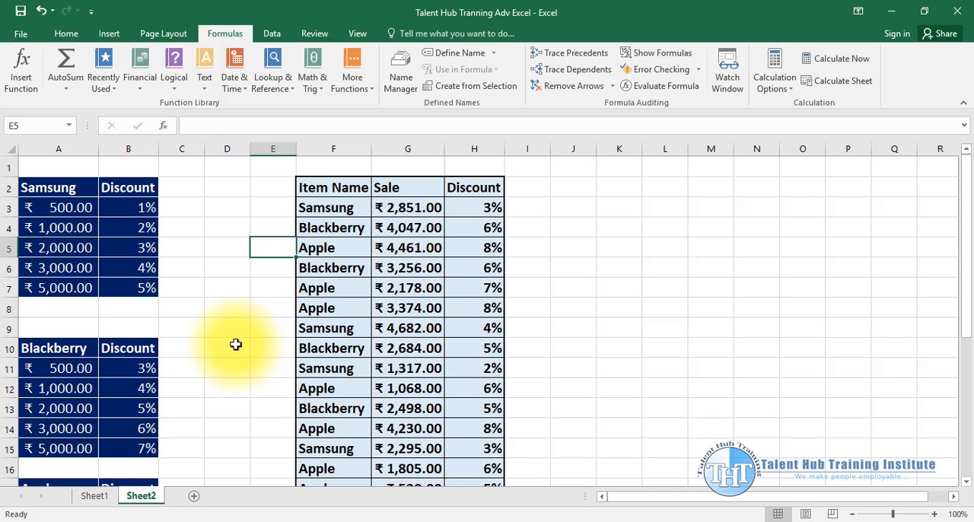
click(96, 498)
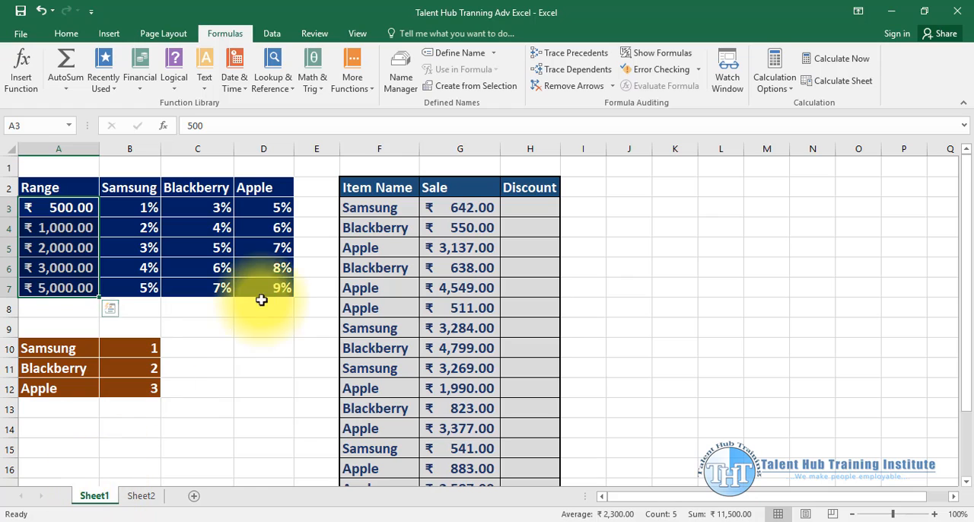
- Examine the Item Name, Sale and Discount columns of the sales table and compare the first sale with the lowest range value
click(386, 189)
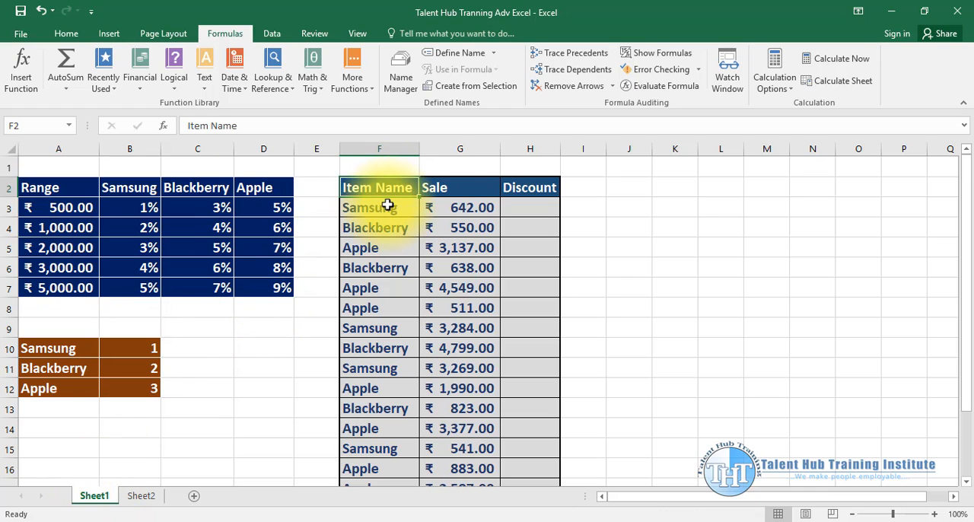
click(387, 204)
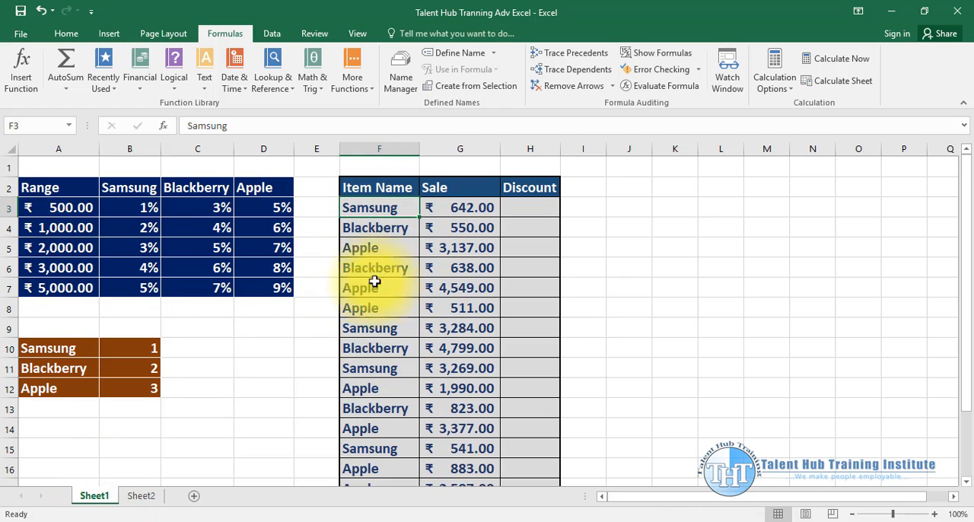
scroll(374, 239, down, 3)
scroll(381, 319, up, 3)
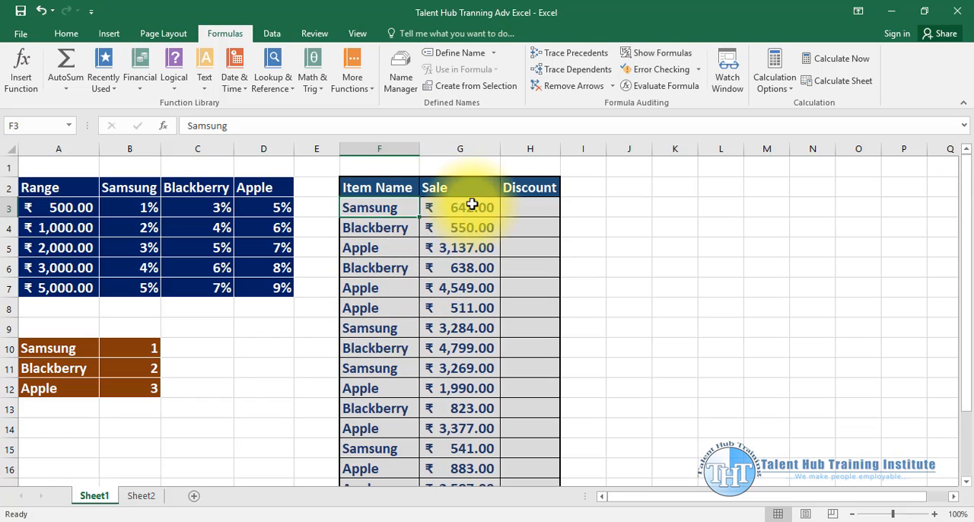
drag(472, 204, 460, 431)
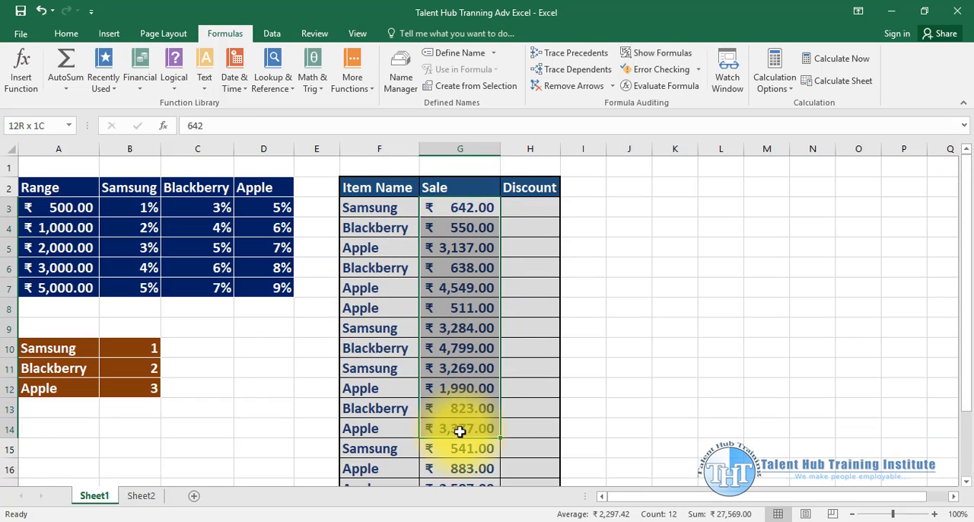
click(508, 210)
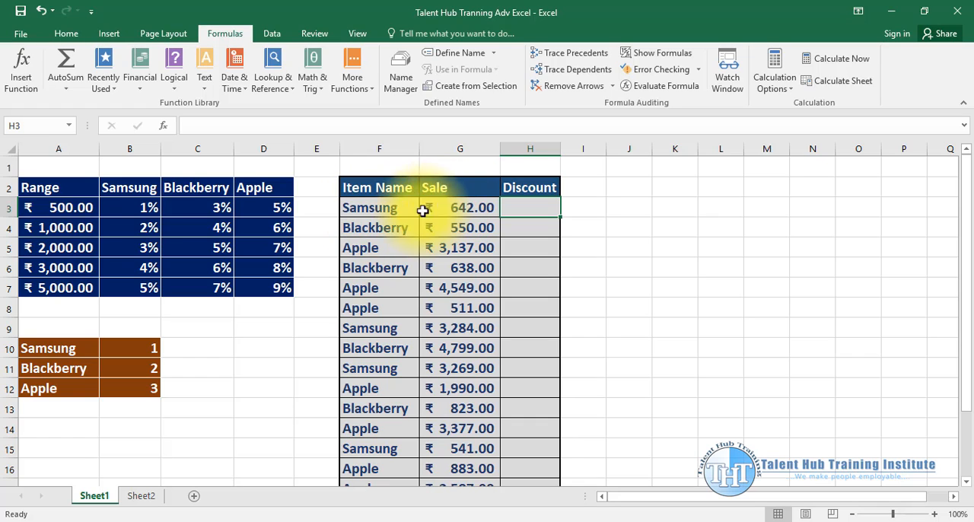
click(48, 207)
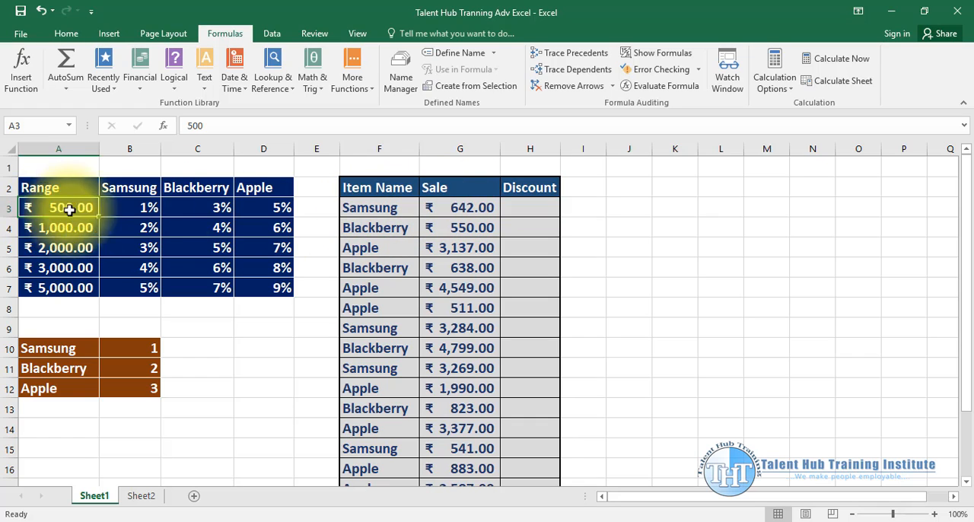
click(457, 207)
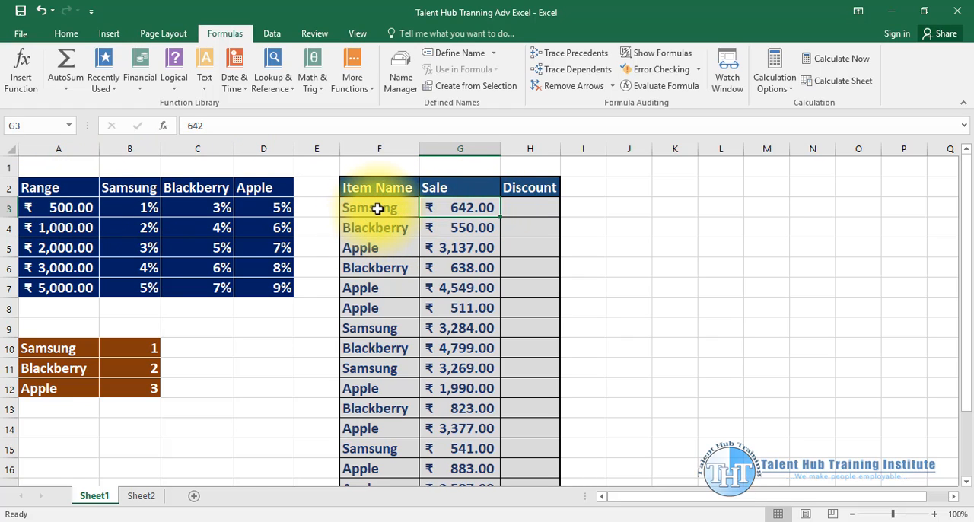
- Compare the sales table's item names with the brand headings and discount columns, finishing on the first Discount cell, H3
click(119, 191)
click(250, 191)
click(137, 188)
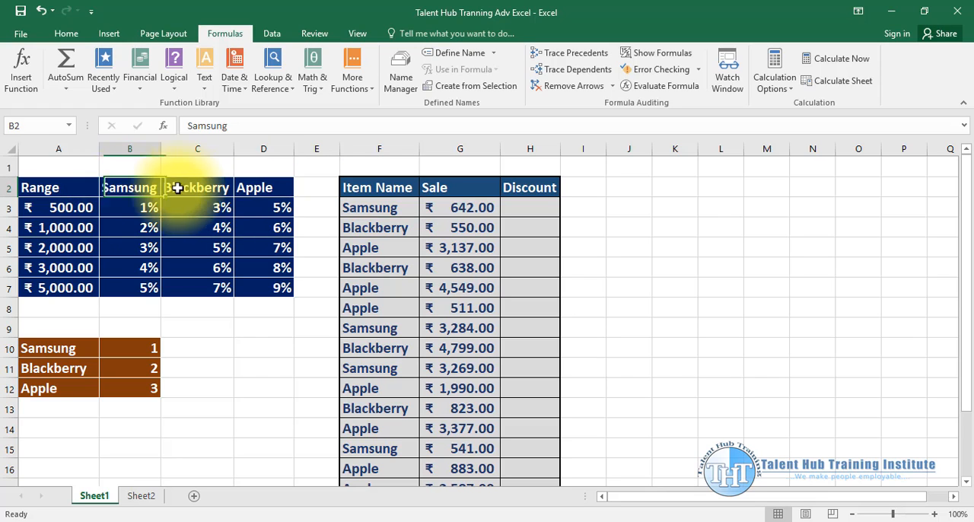
click(274, 188)
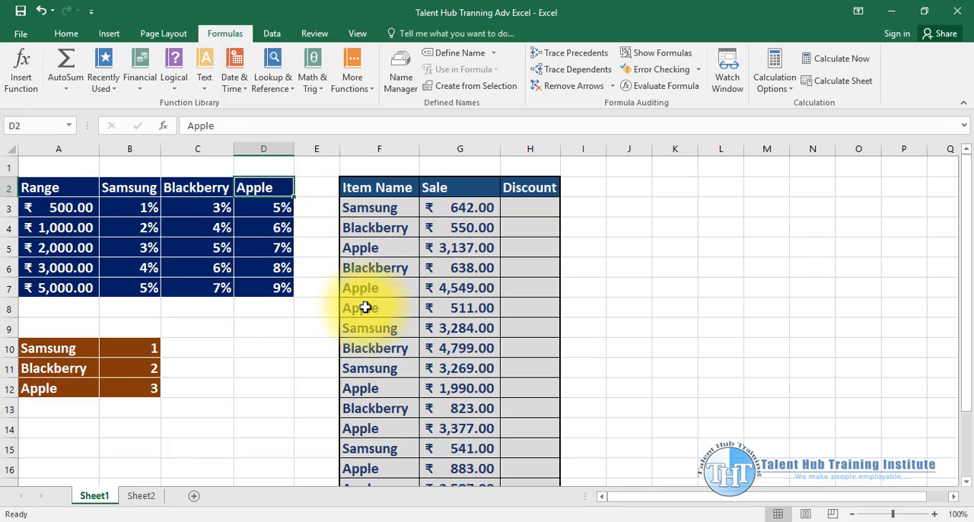
drag(376, 204, 373, 289)
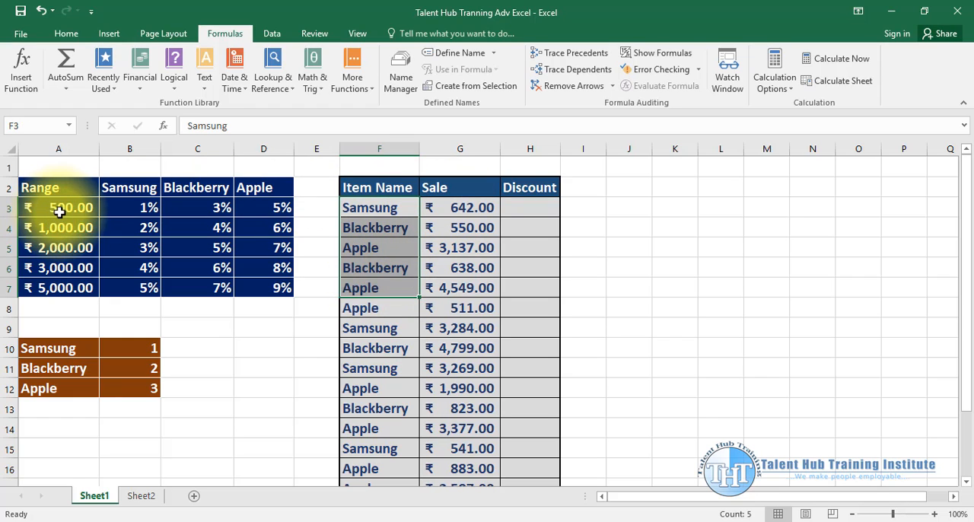
click(532, 207)
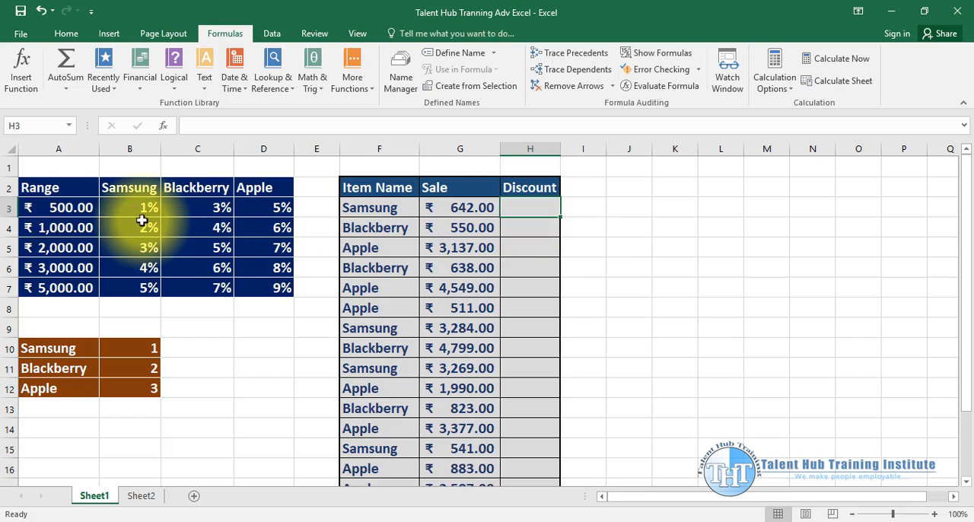
drag(145, 225, 145, 289)
drag(141, 191, 145, 288)
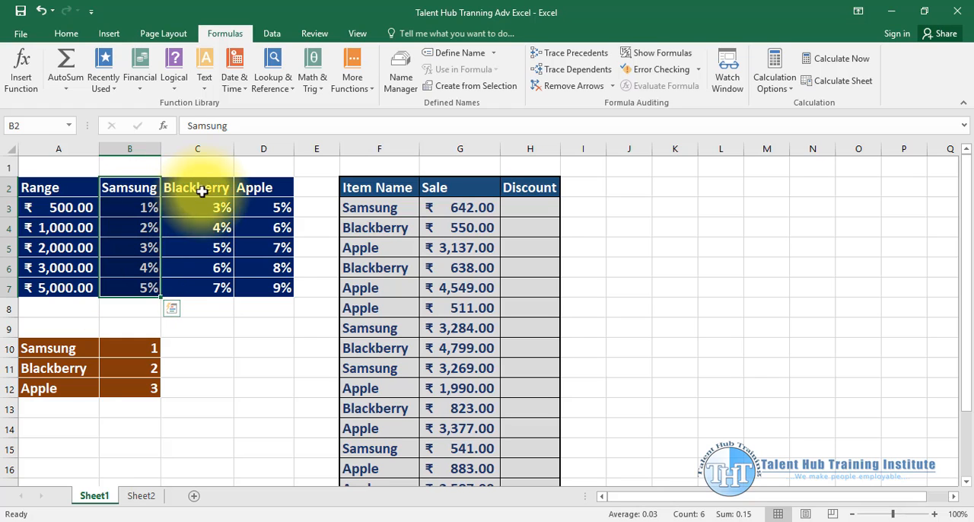
drag(200, 191, 198, 268)
drag(277, 185, 251, 267)
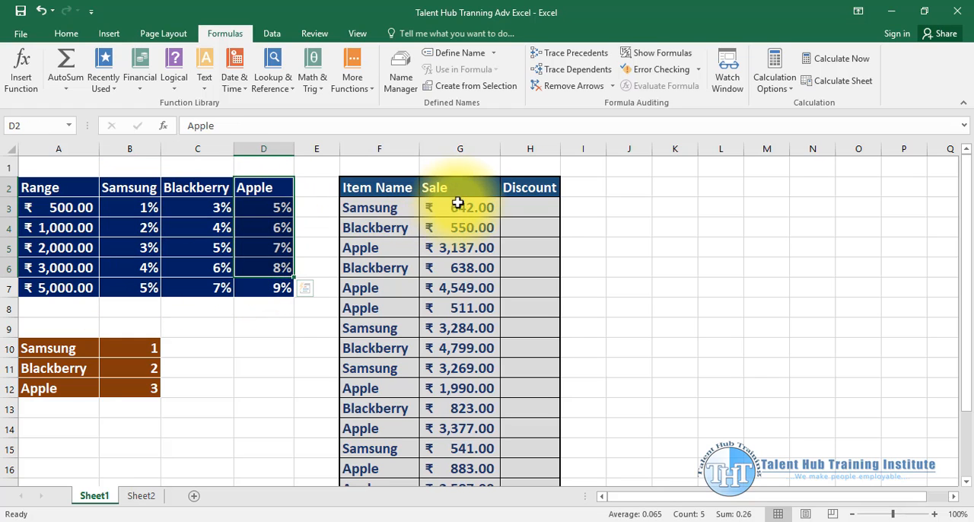
click(508, 204)
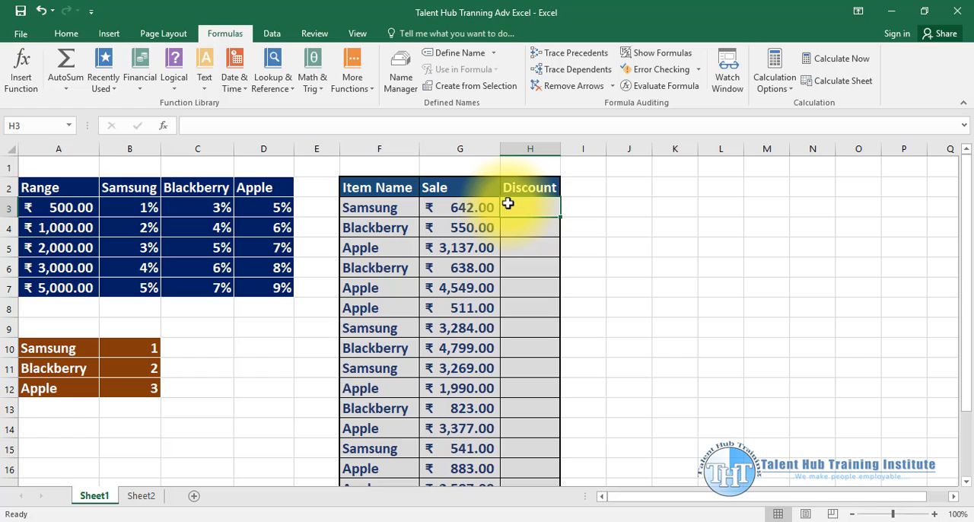
- Widen the Discount column and start an INDEX formula in H3 with the Samsung discounts, $B$3:$B$7, as the first area of a grouped reference
drag(561, 149, 688, 148)
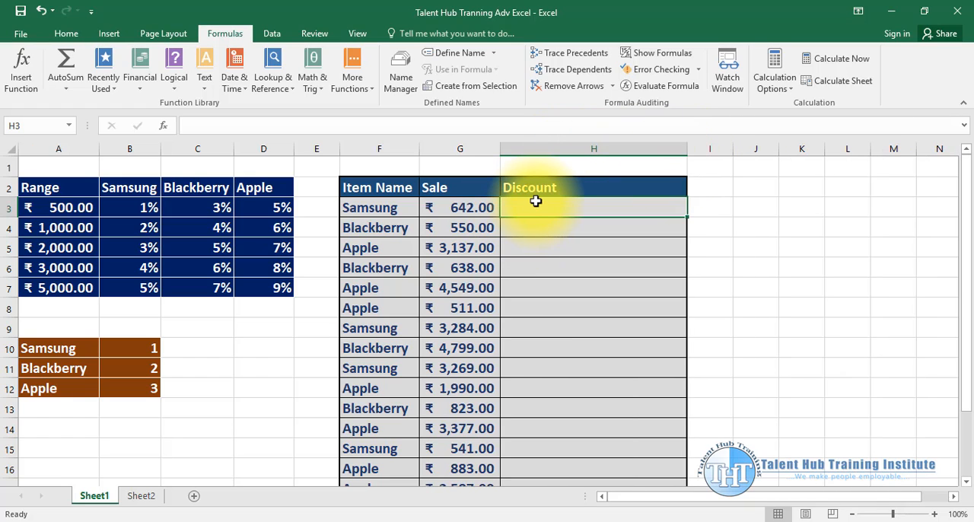
text(=)
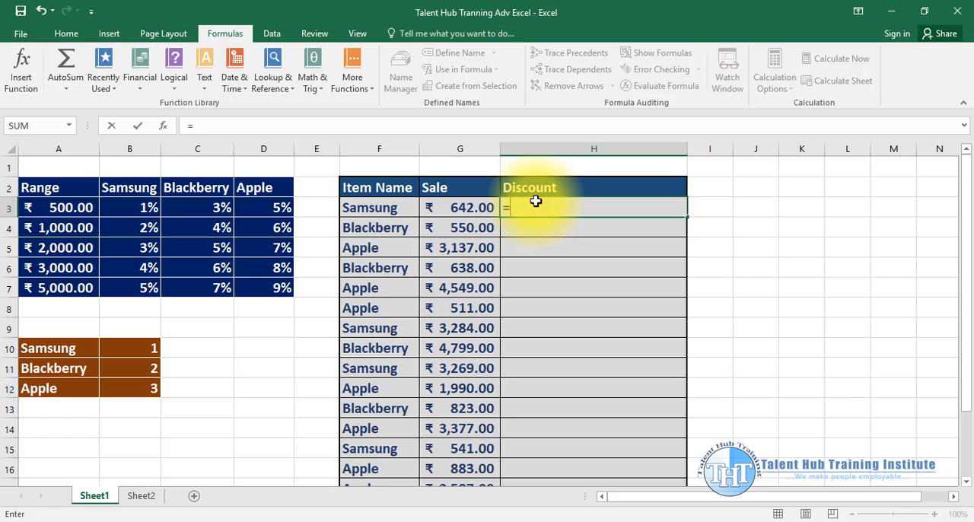
text(ind)
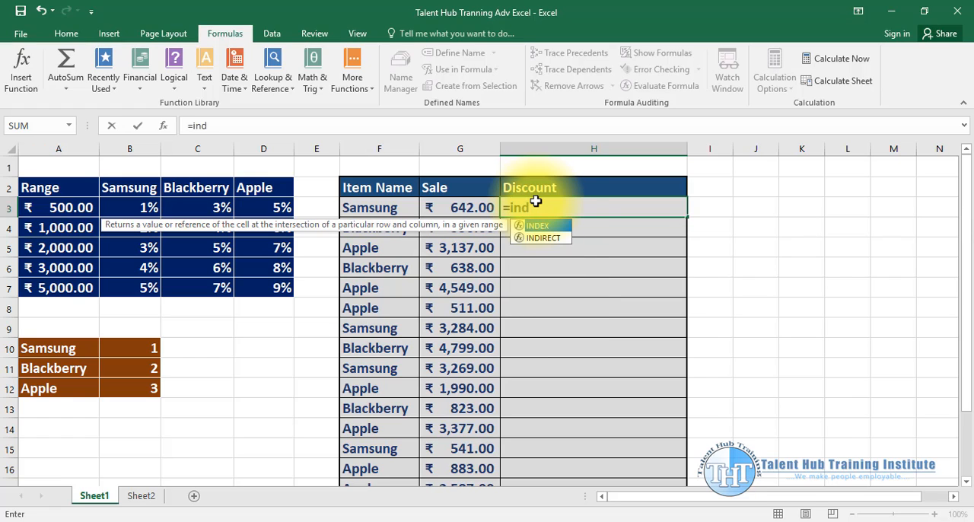
key(Tab)
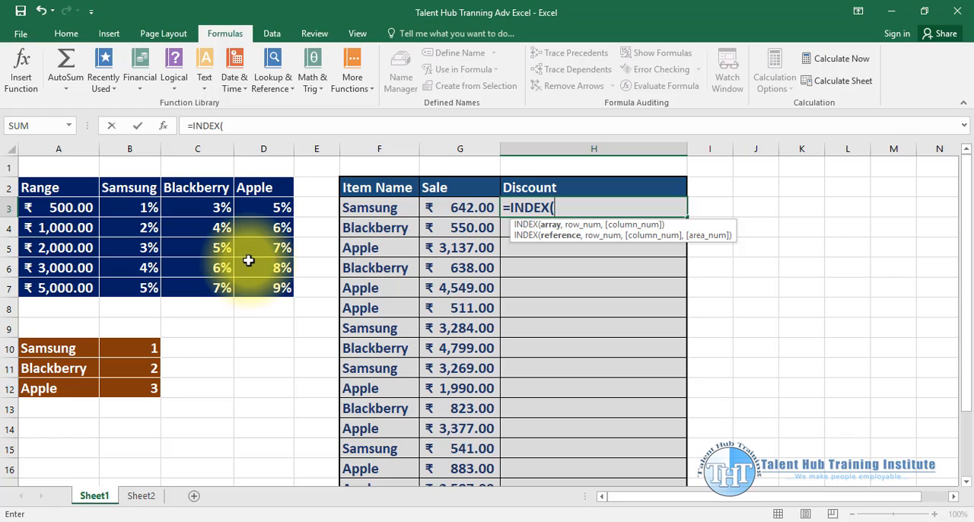
text(()
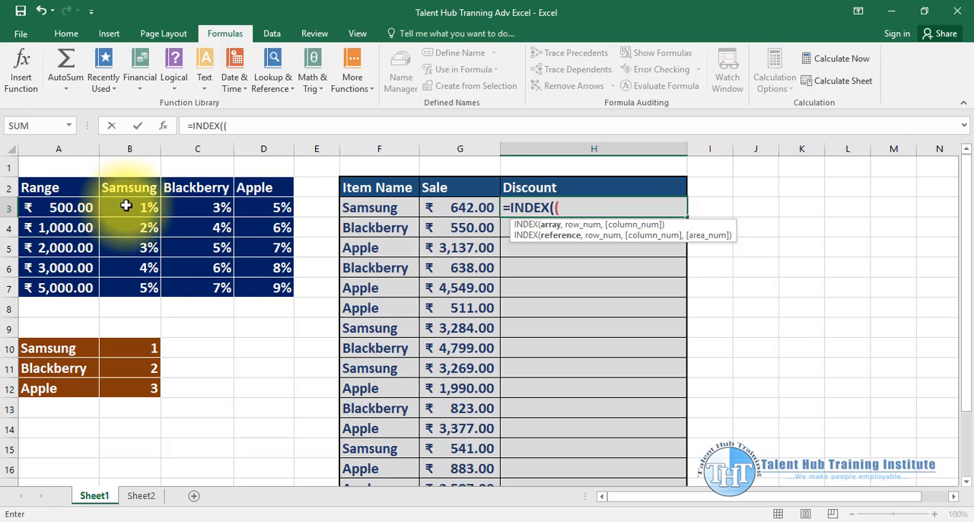
drag(128, 208, 127, 278)
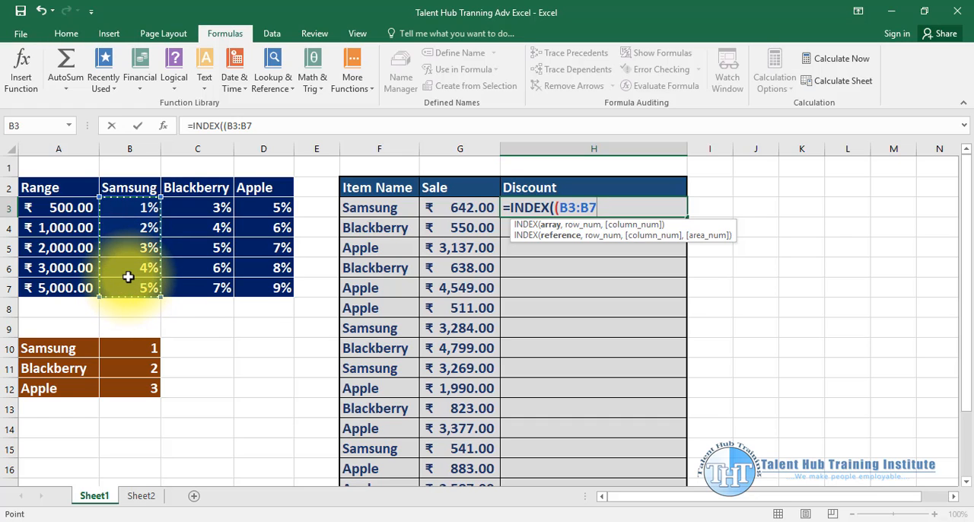
key(F4)
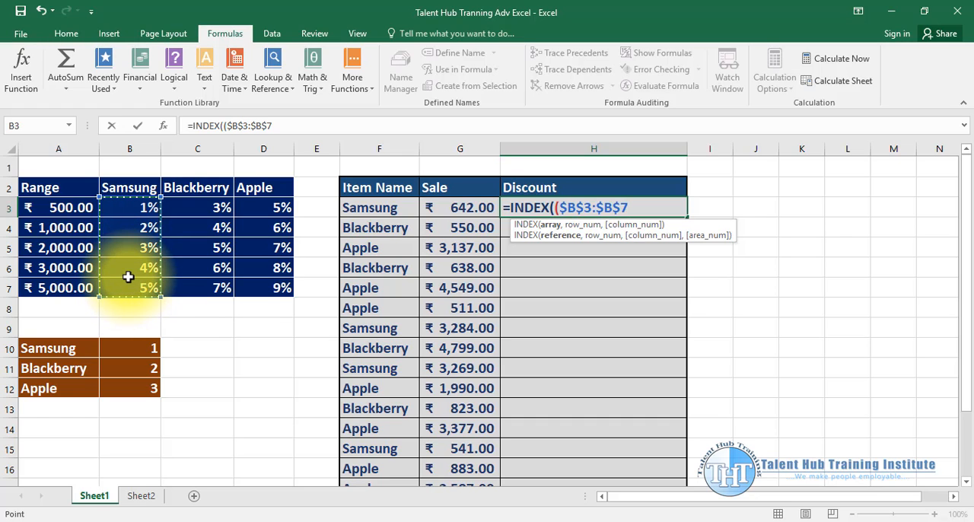
text(,)
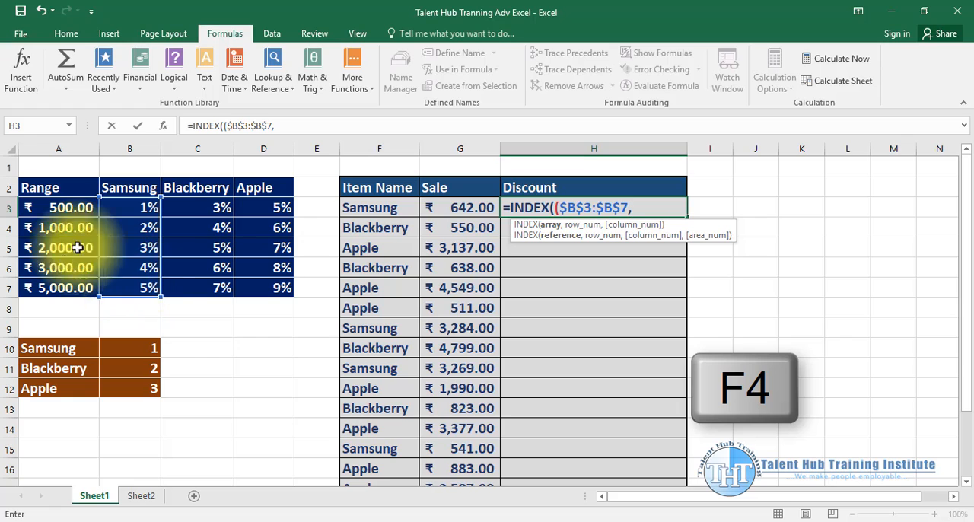
- Add the Blackberry discounts $C$3:$C$7 and the Apple discounts $D$3:$D$7 as further INDEX areas and close the reference group
drag(202, 214, 202, 287)
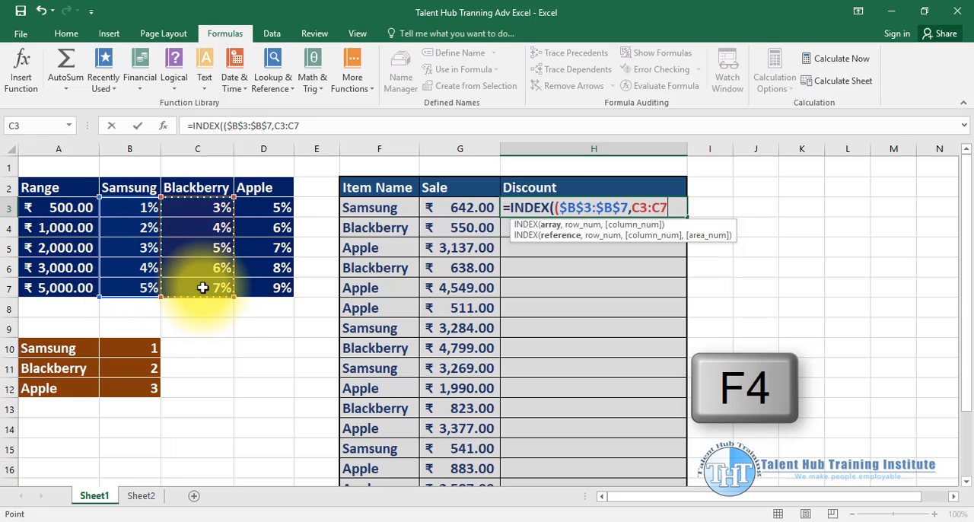
key(F4)
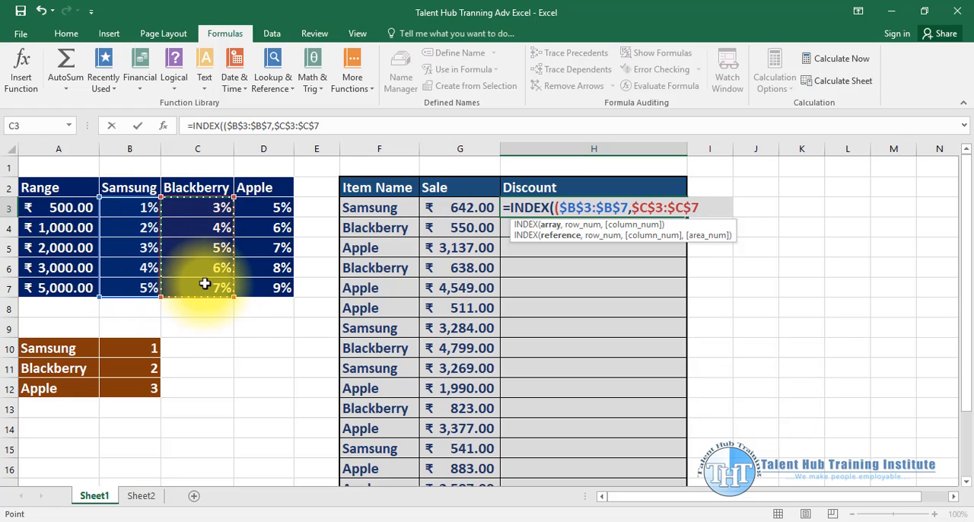
text(,)
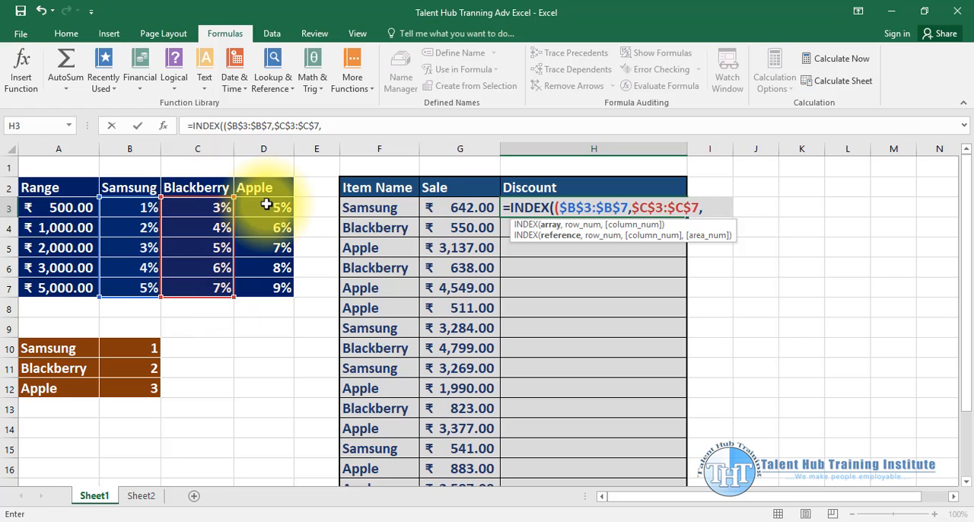
drag(275, 208, 257, 283)
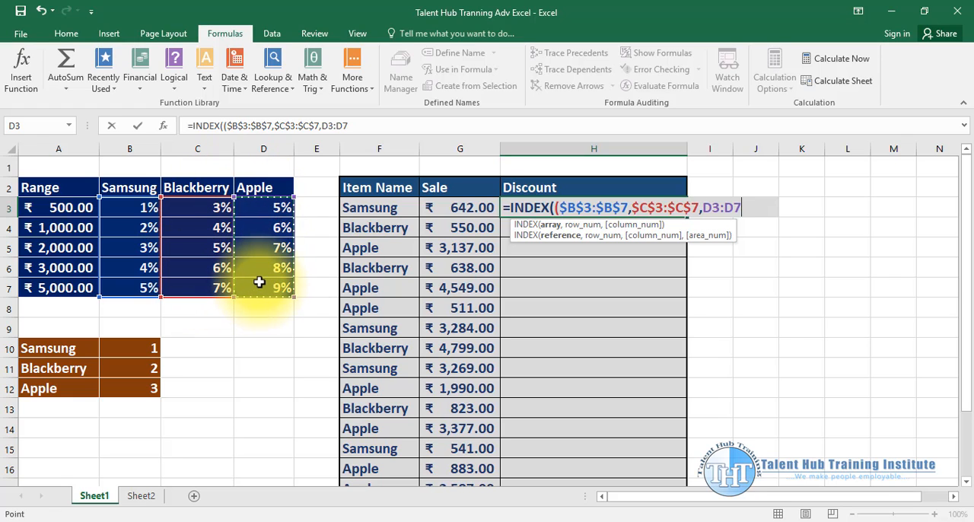
key(F4)
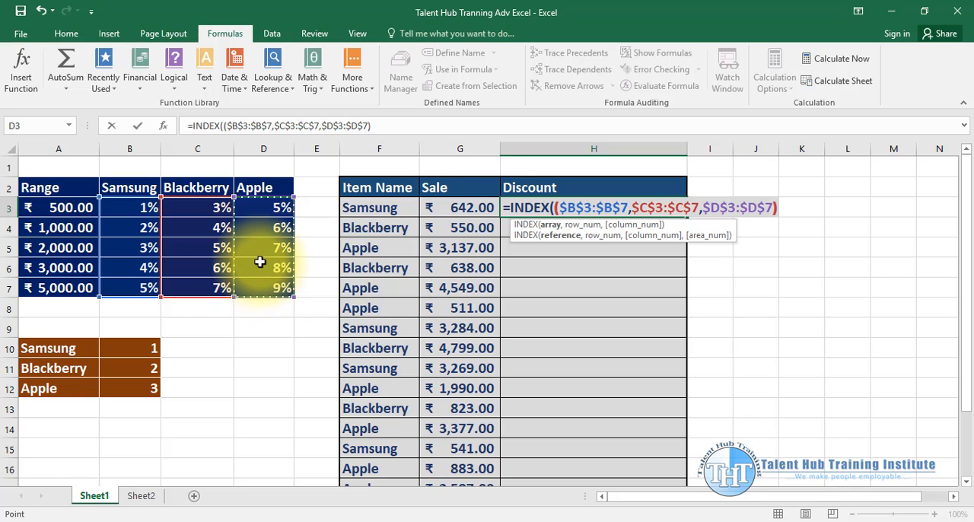
text())
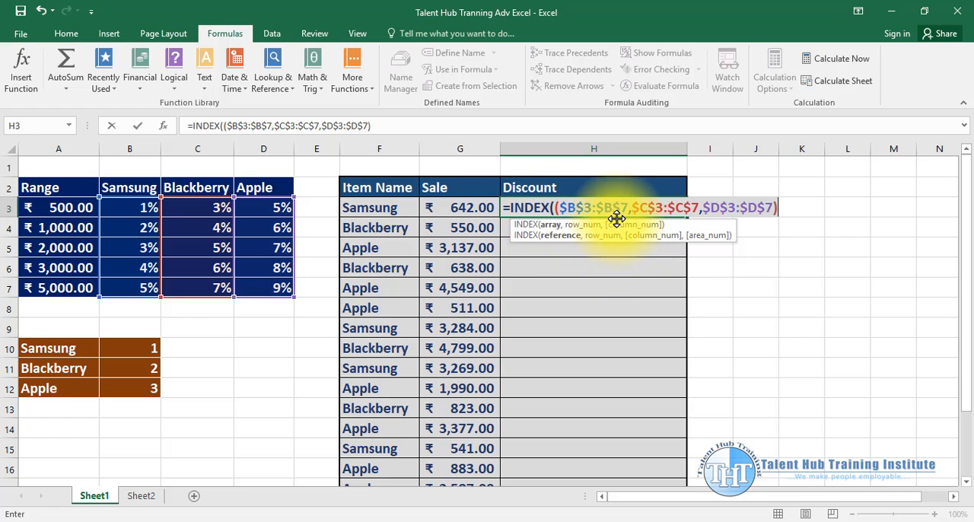
text(,)
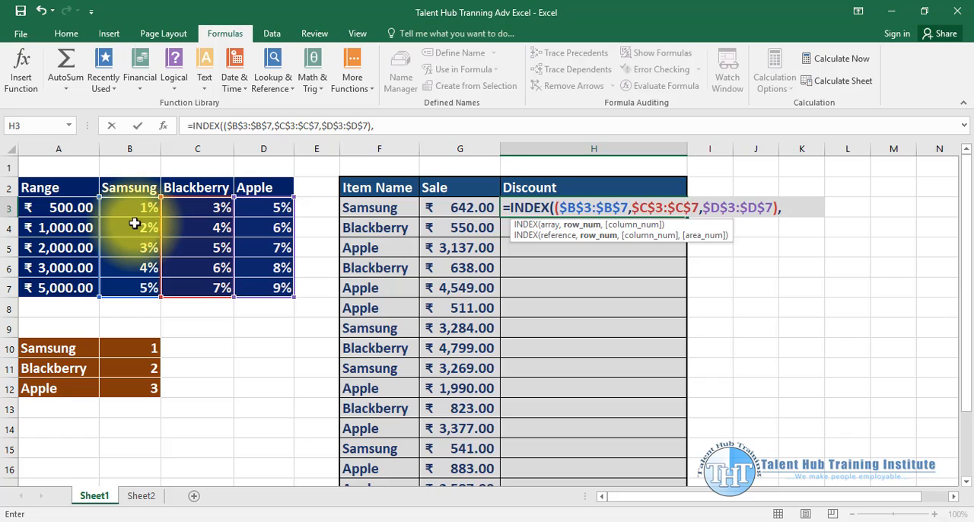
- Enter MATCH(G3,$A$3:$A$7,1) as the INDEX row number to find the sale's position in the Range column
text(mat)
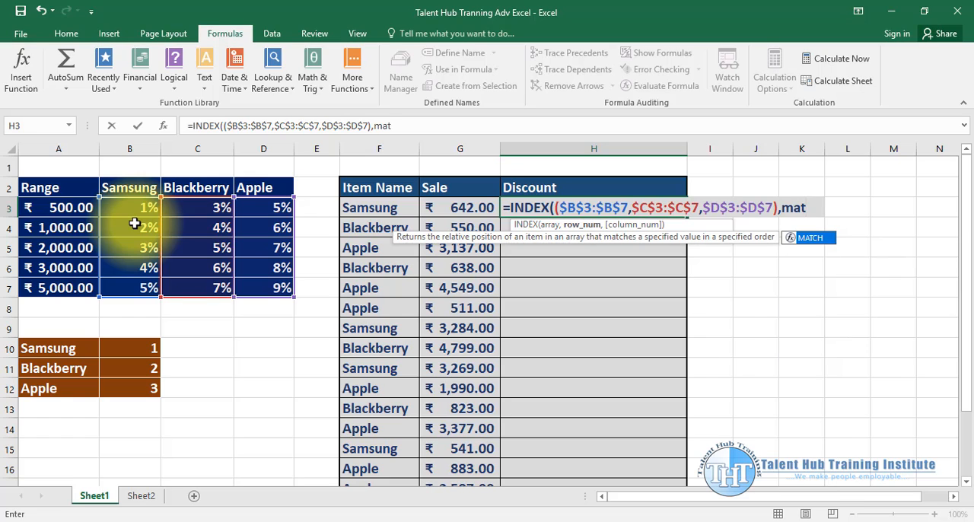
key(Tab)
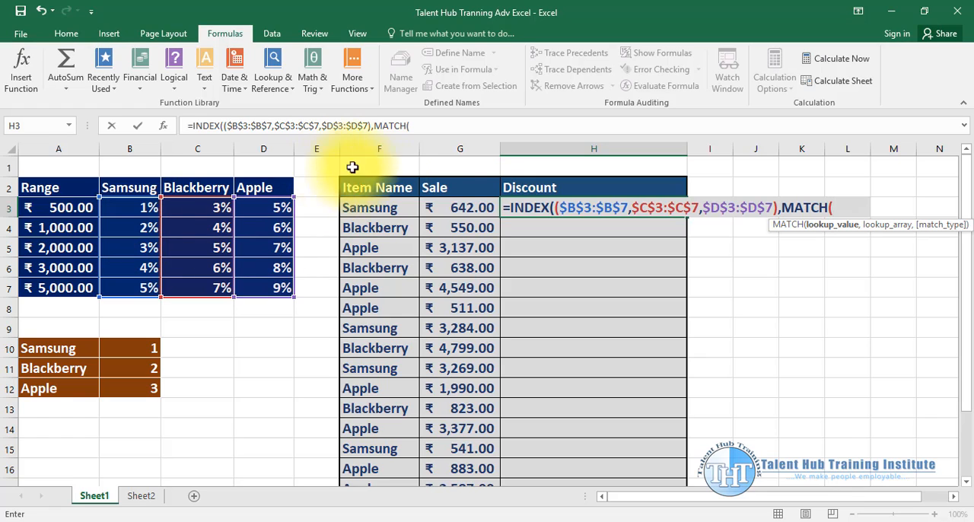
click(454, 204)
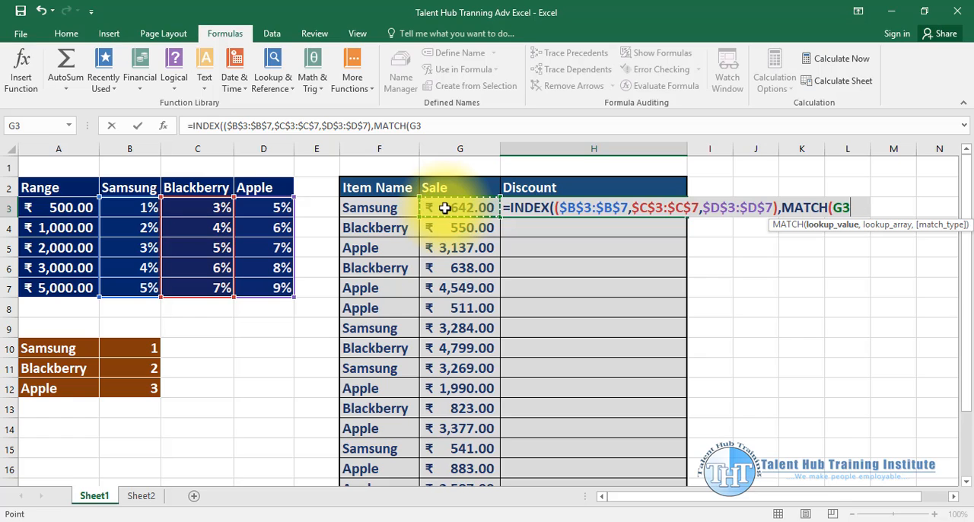
text(,)
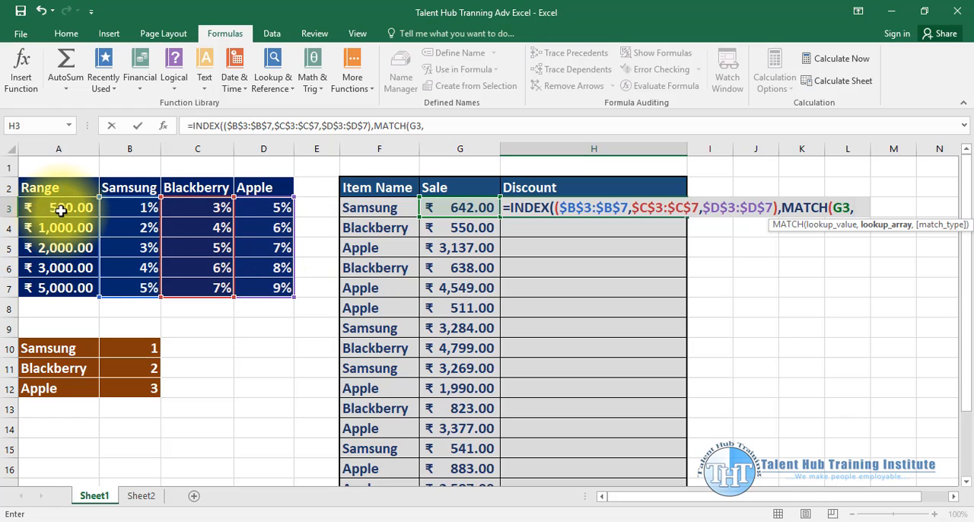
drag(61, 213, 48, 287)
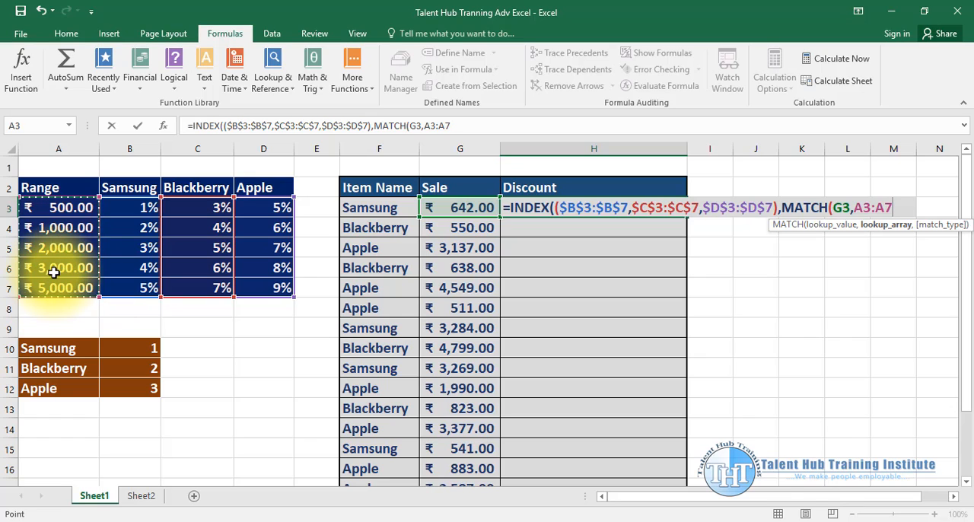
key(F4)
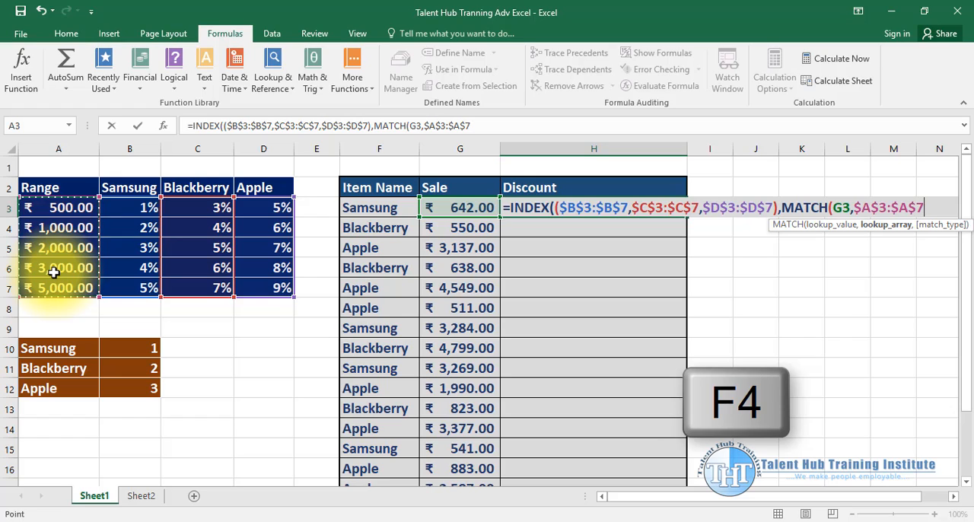
text(,)
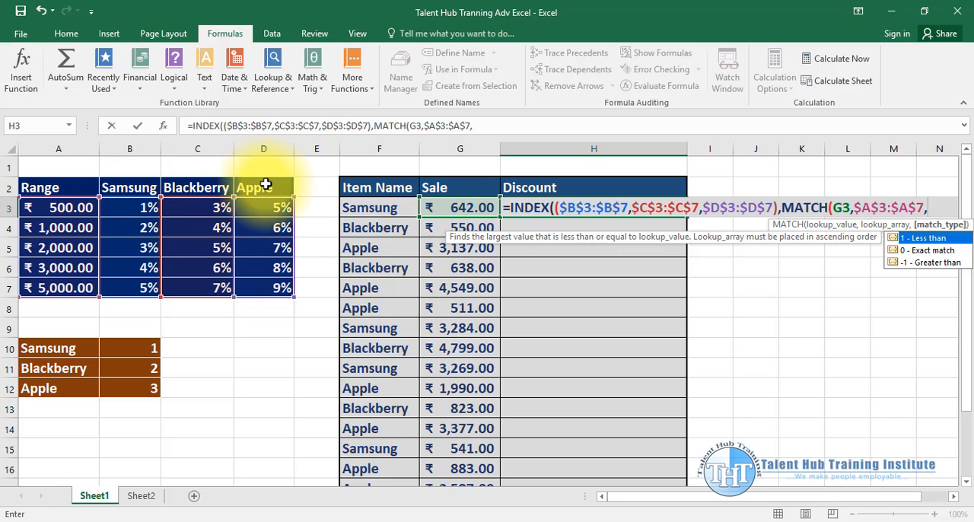
text(1))
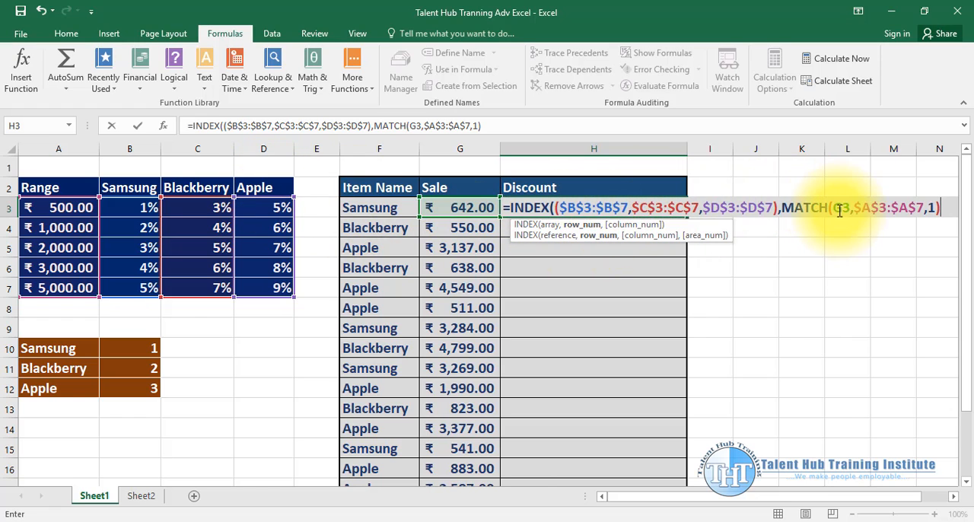
- Leave the INDEX column number empty and start a VLOOKUP for the area number with item name F3 as the lookup value
text(,)
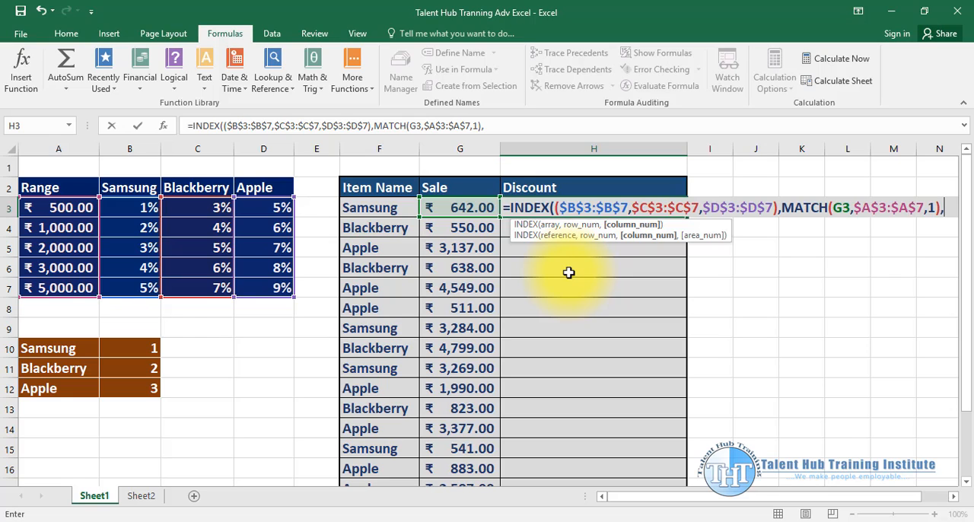
text(,)
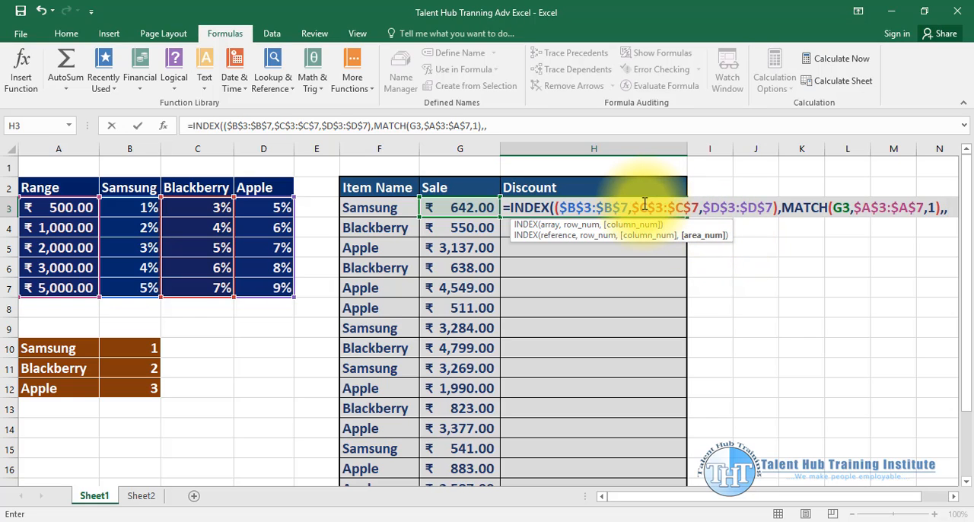
text(vloo)
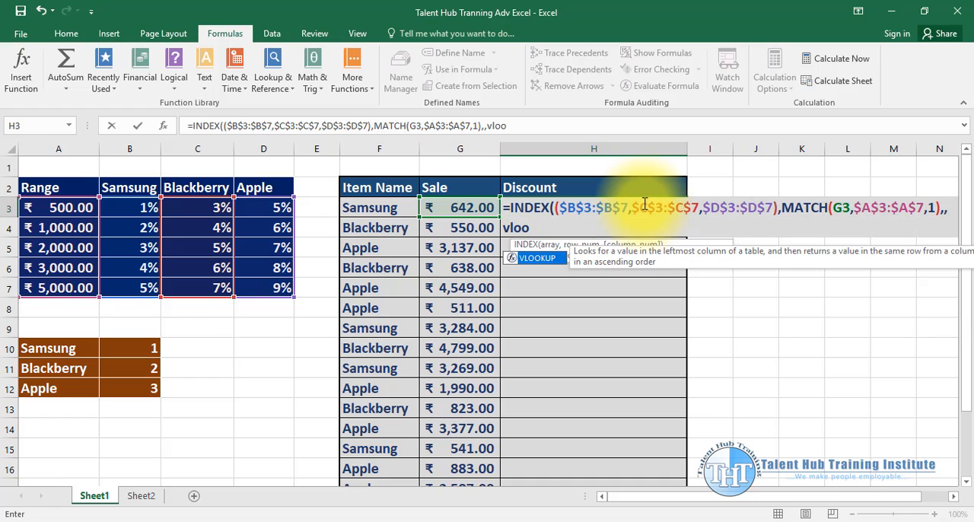
key(Tab)
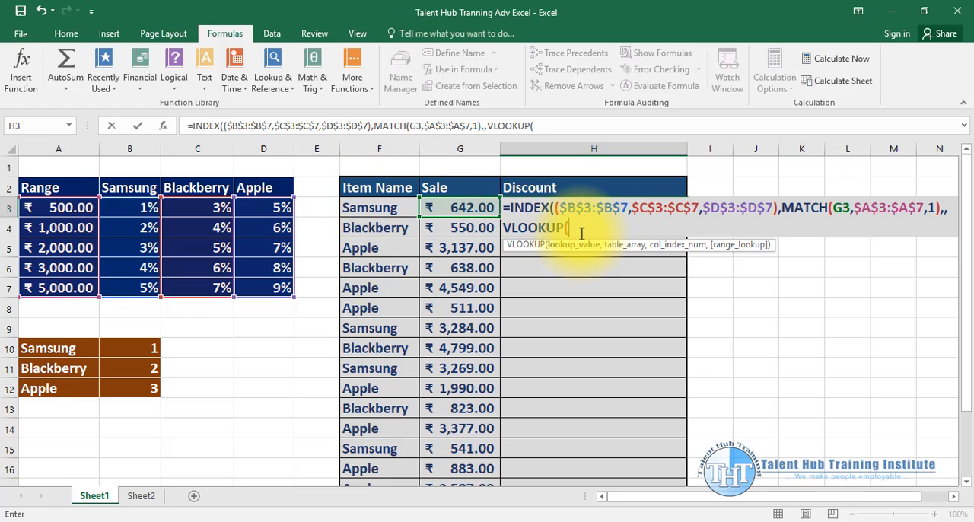
click(400, 208)
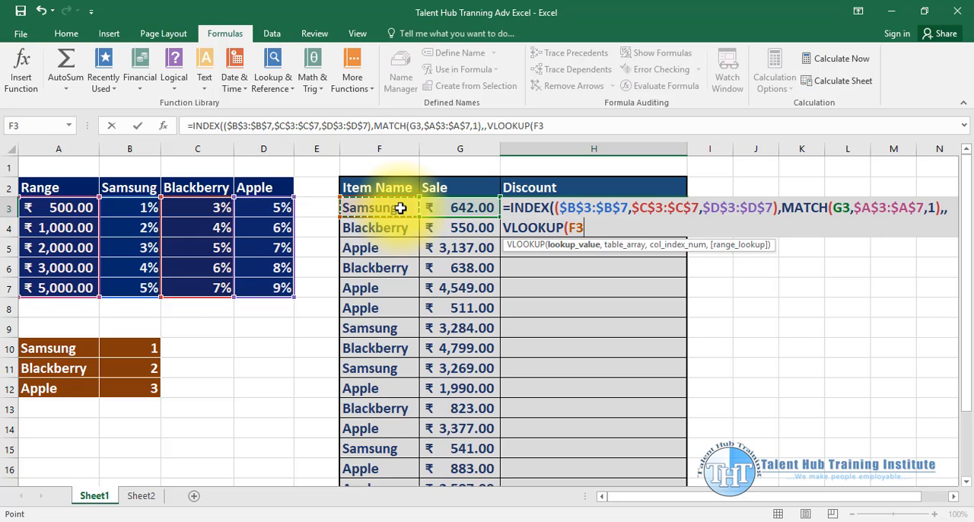
text(,)
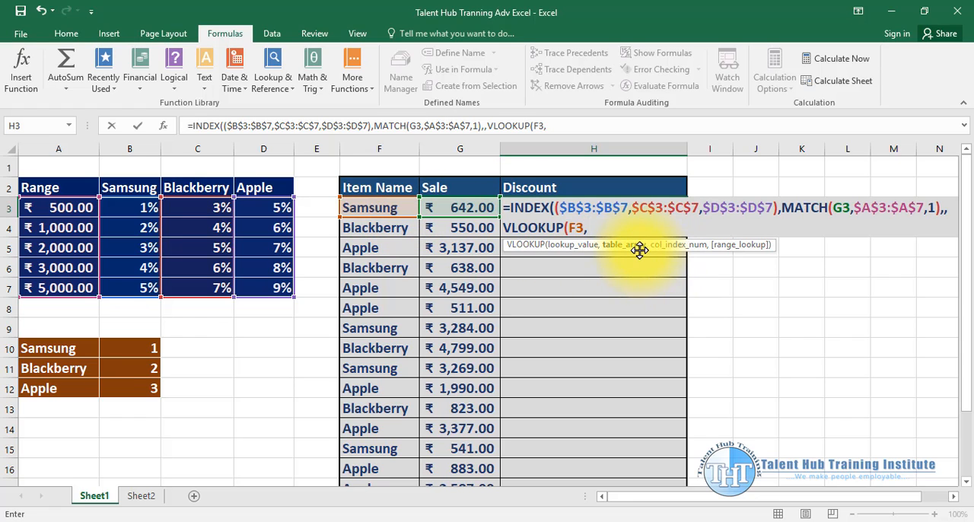
- Set the VLOOKUP table array to the brand number table $A$10:$B$12 and its column index to 2
drag(61, 348, 140, 382)
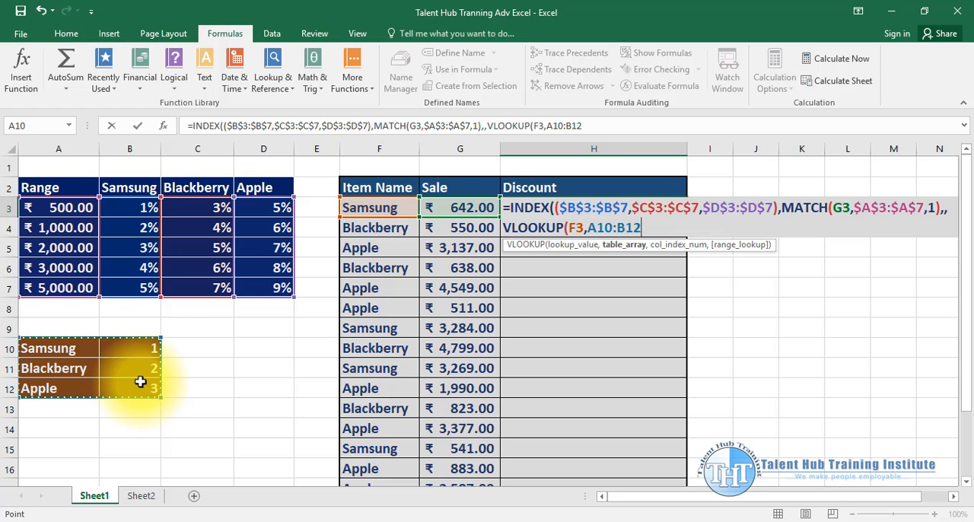
key(F4)
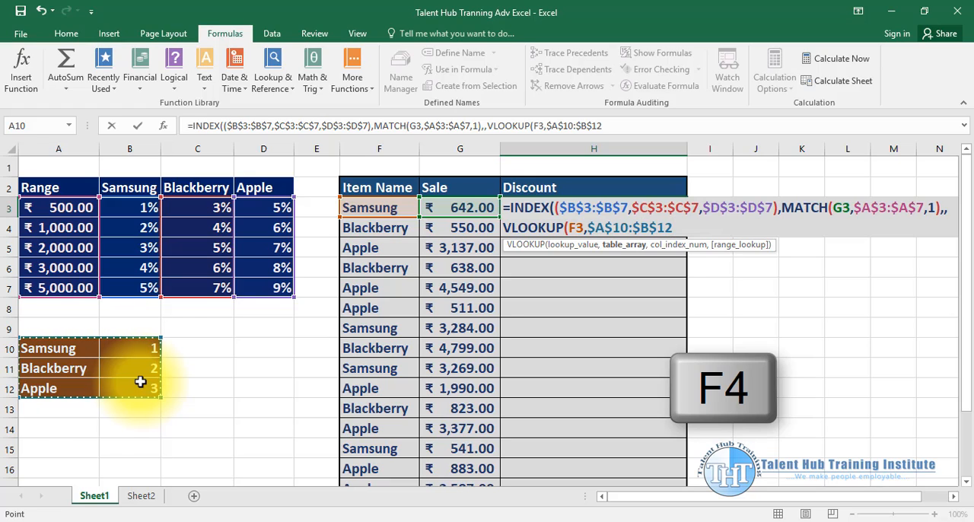
text(,)
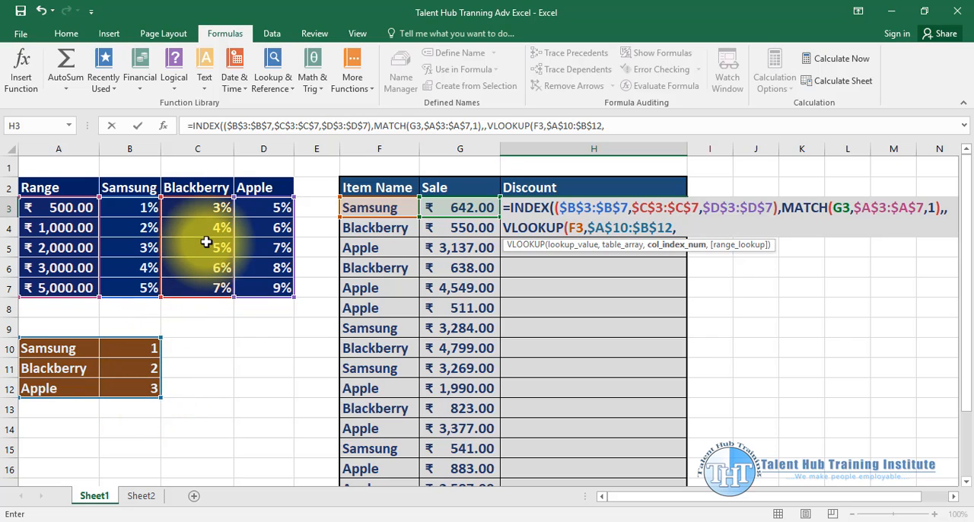
text(2)
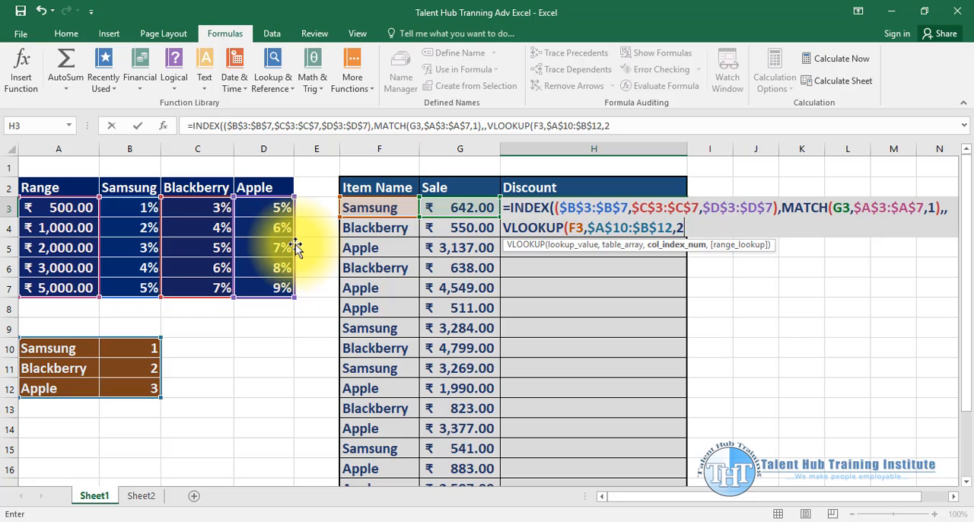
text(,)
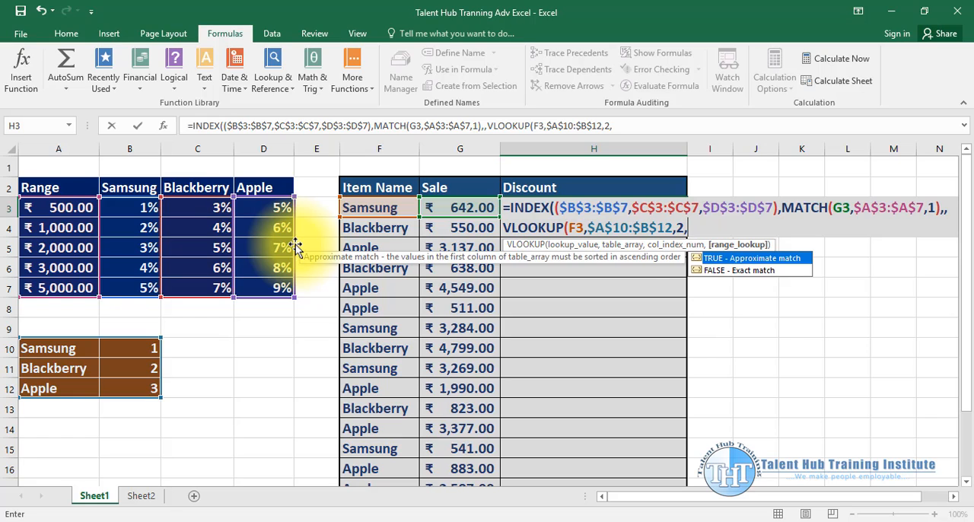
- Set the VLOOKUP range lookup to FALSE for an exact match, close both functions and enter the formula in H3
key(Down)
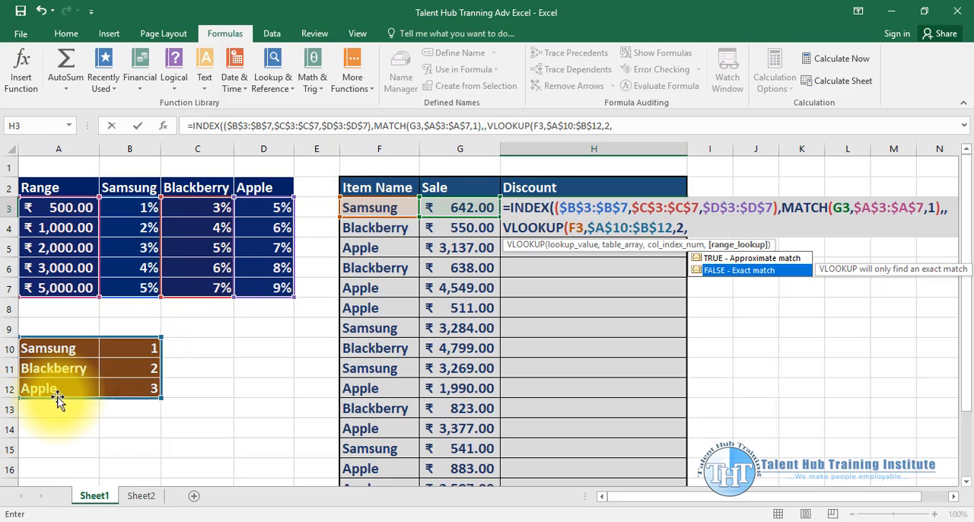
double_click(732, 271)
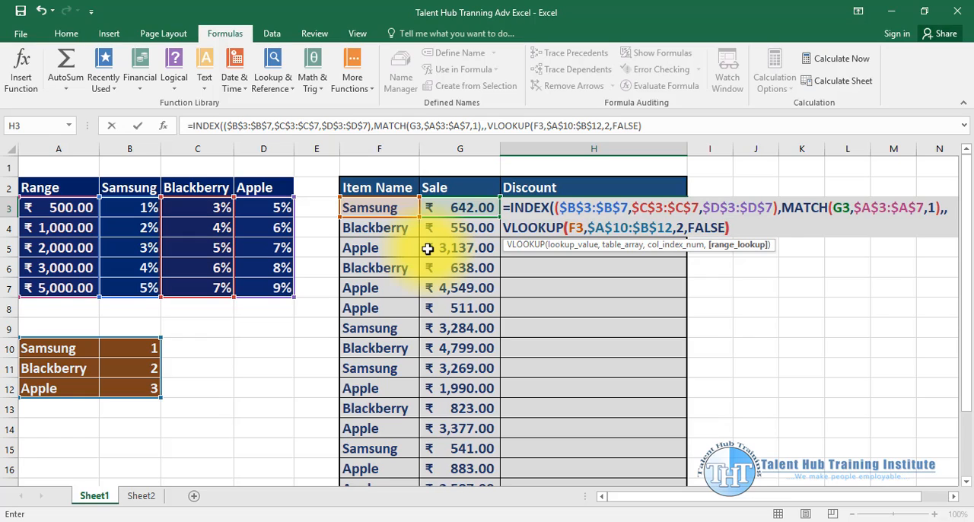
text()))
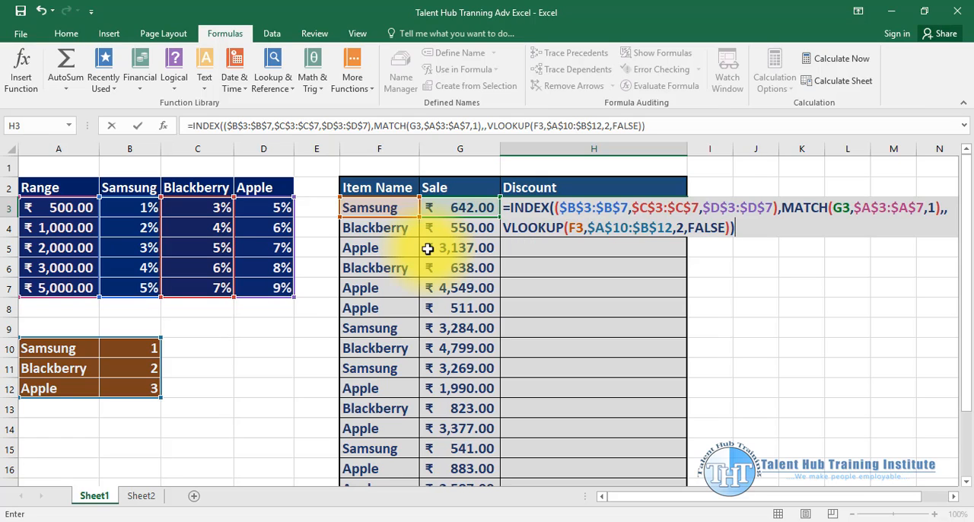
key(Return)
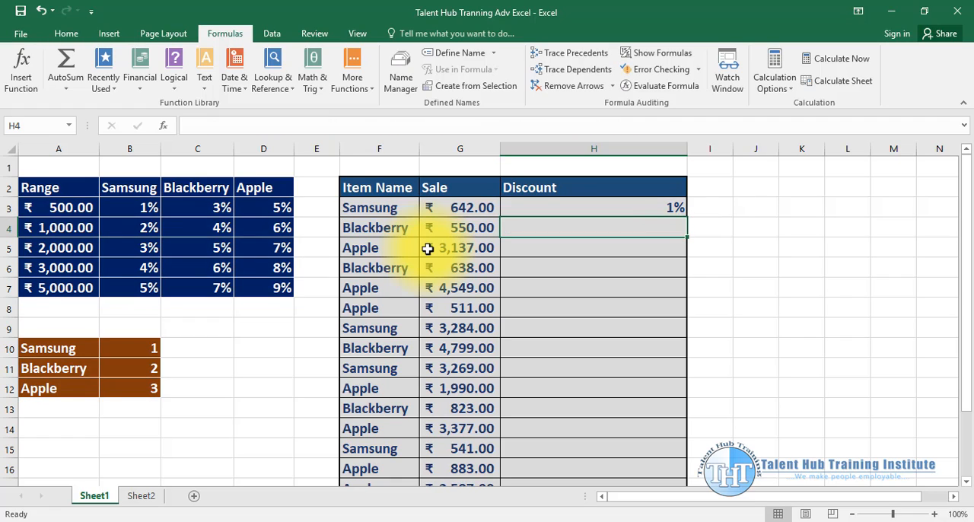
- Test the discount formula by setting the first Samsung sale in G3 to 1590
click(594, 206)
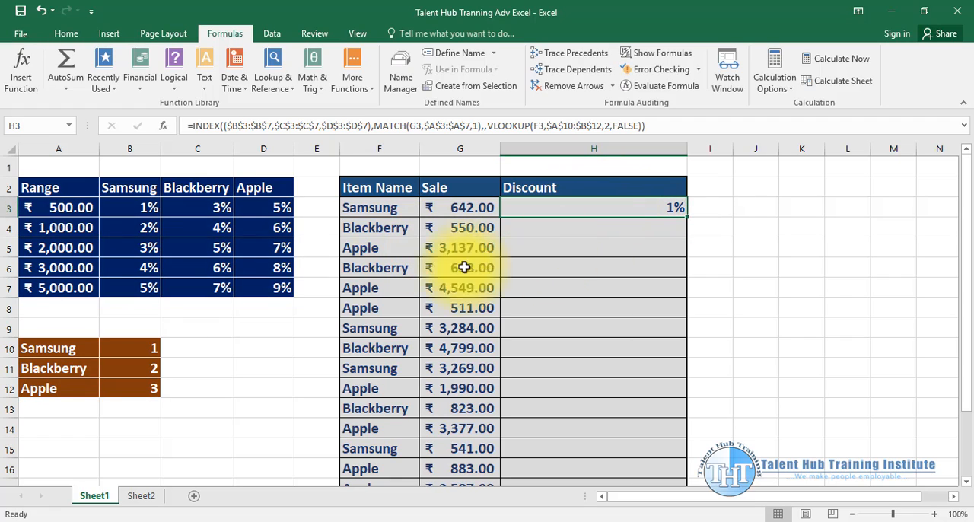
click(457, 213)
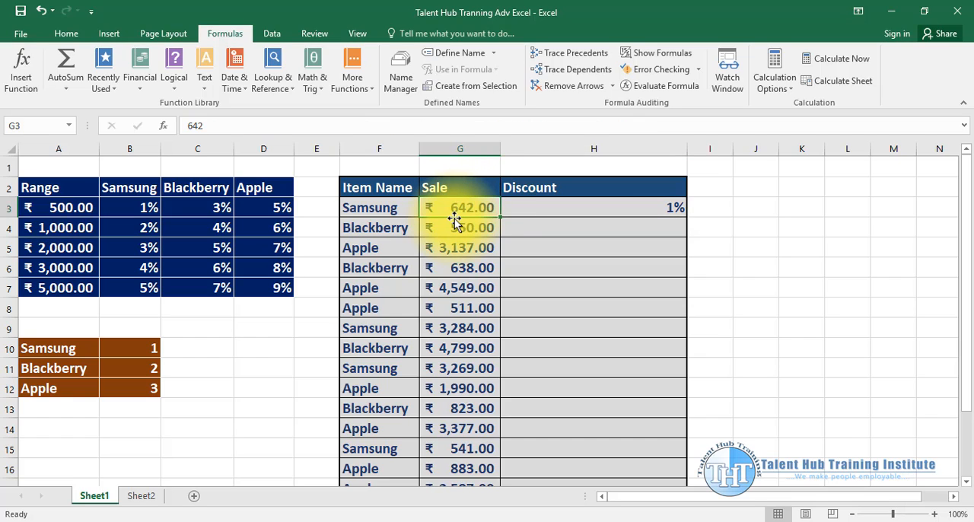
text(1)
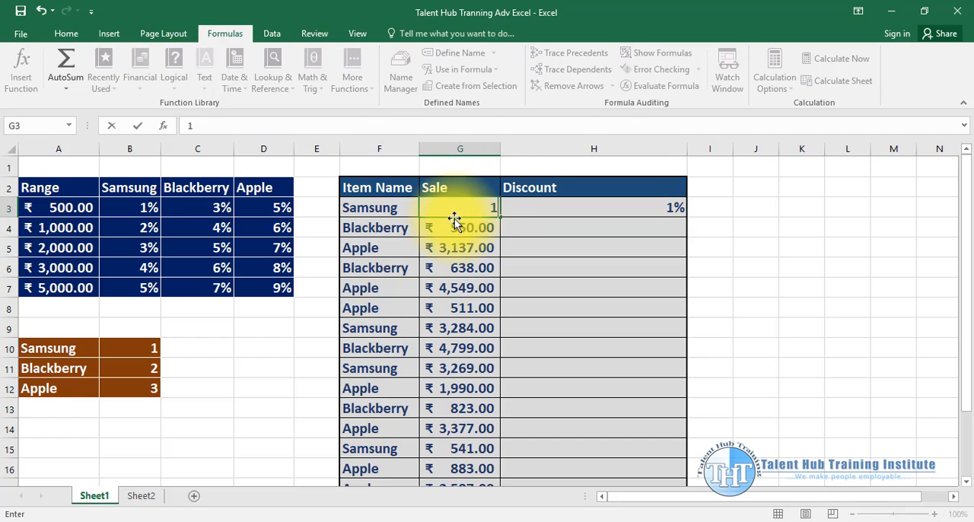
text(590)
key(Return)
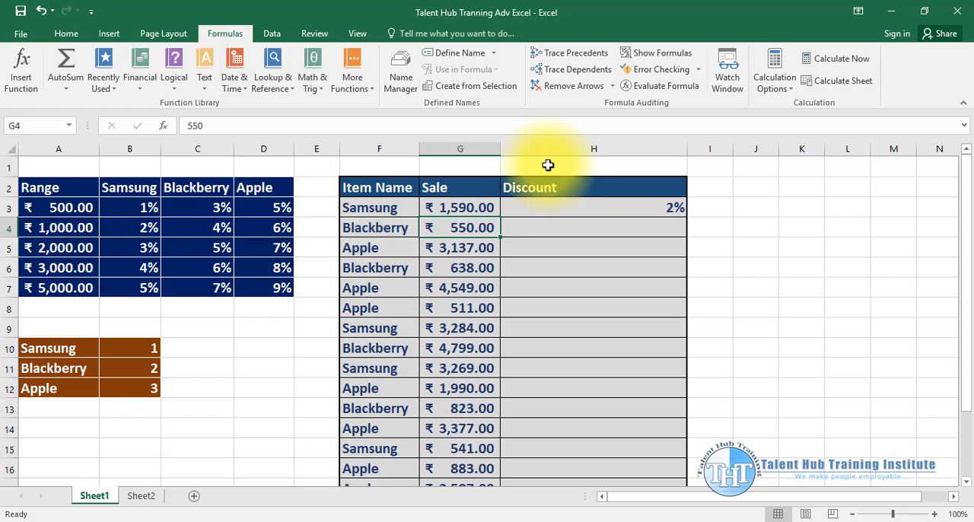
- Test the top of the same sale bracket by setting G3 to 1999
click(465, 212)
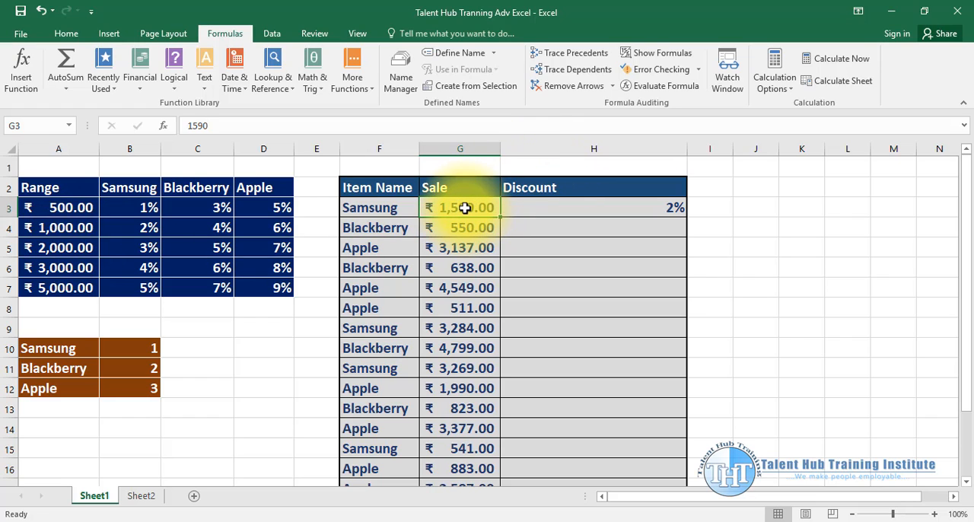
text(1,)
text(999)
key(Return)
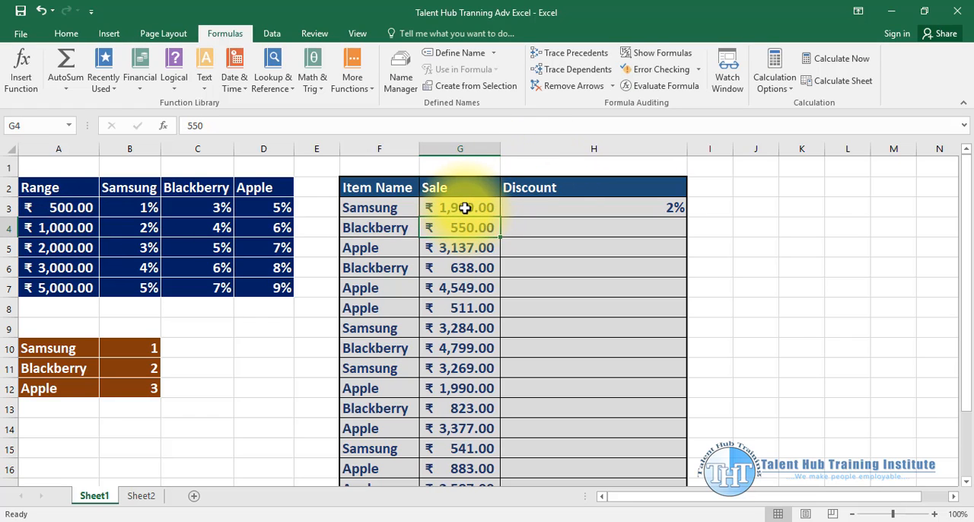
- Test the next sale bracket by setting G3 to 2001 and check the discount in H3
click(480, 210)
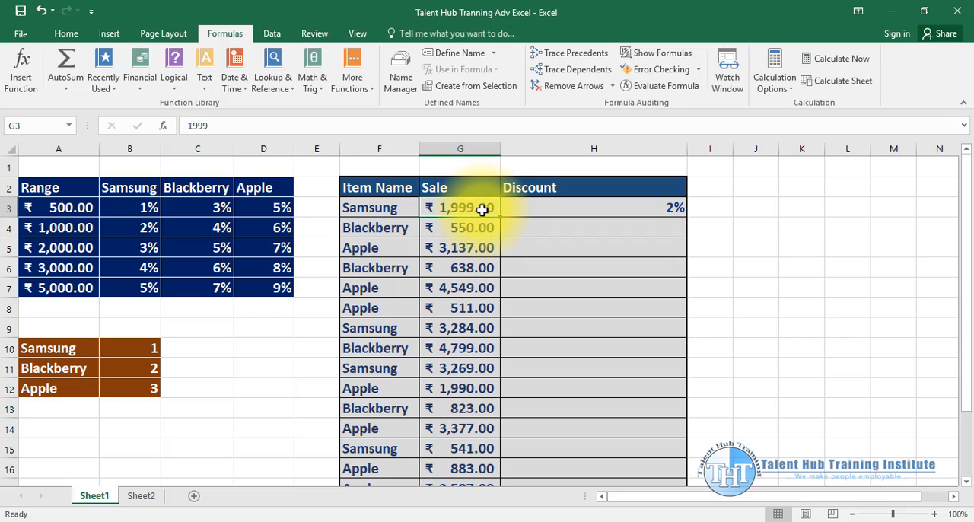
text(2,)
text(00)
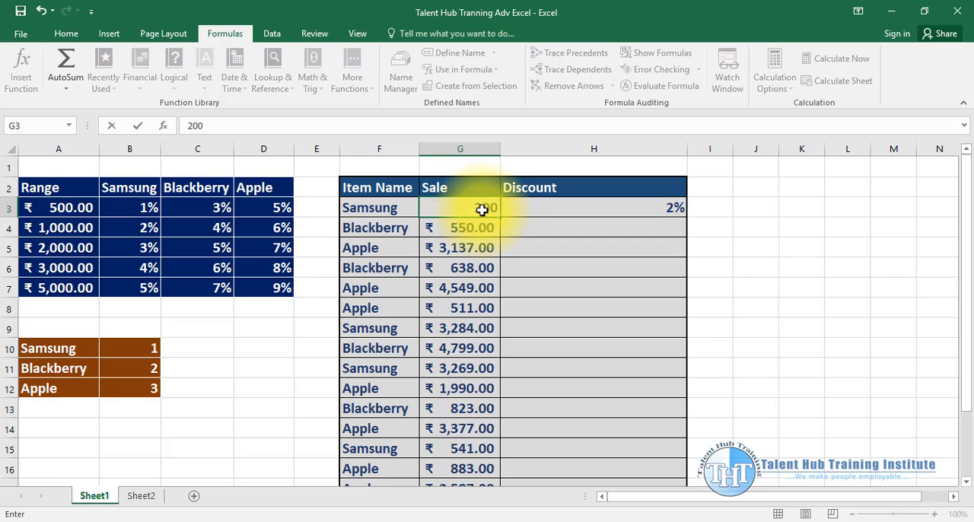
text(1)
key(Return)
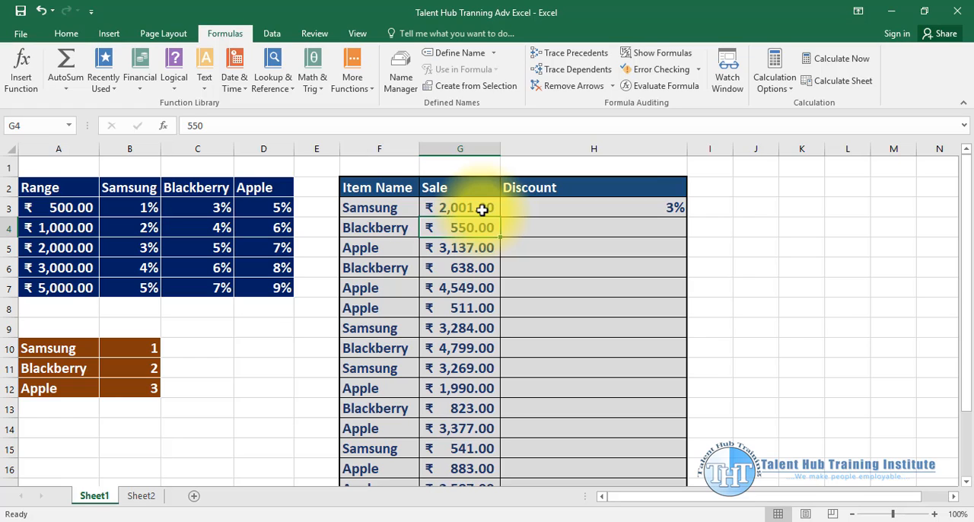
click(624, 204)
- Set the first Samsung sale in G3 to 906 and select its discount formula in H3
click(468, 208)
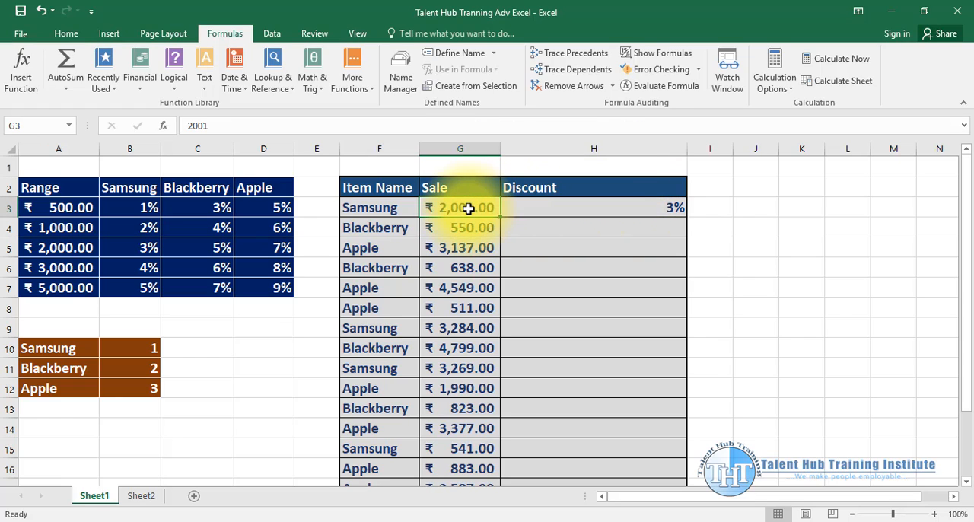
text(90)
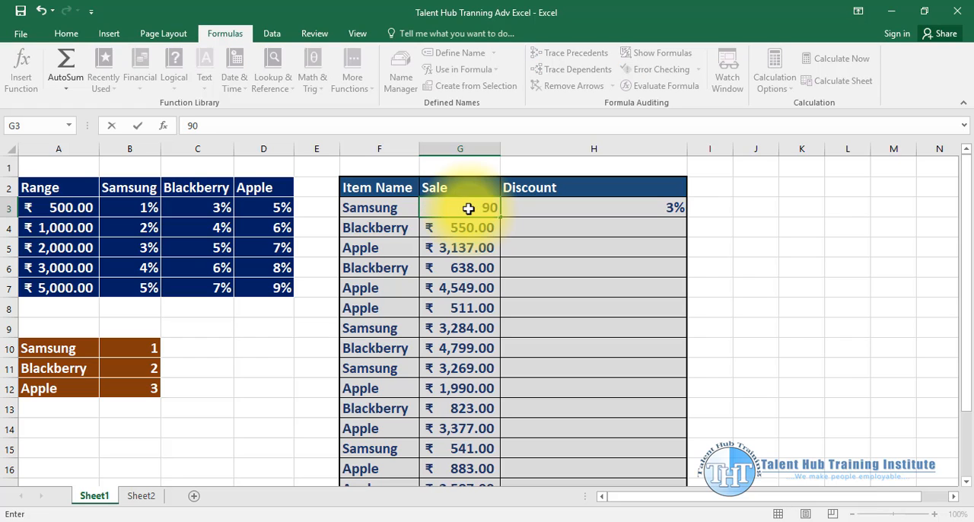
text(6)
key(Return)
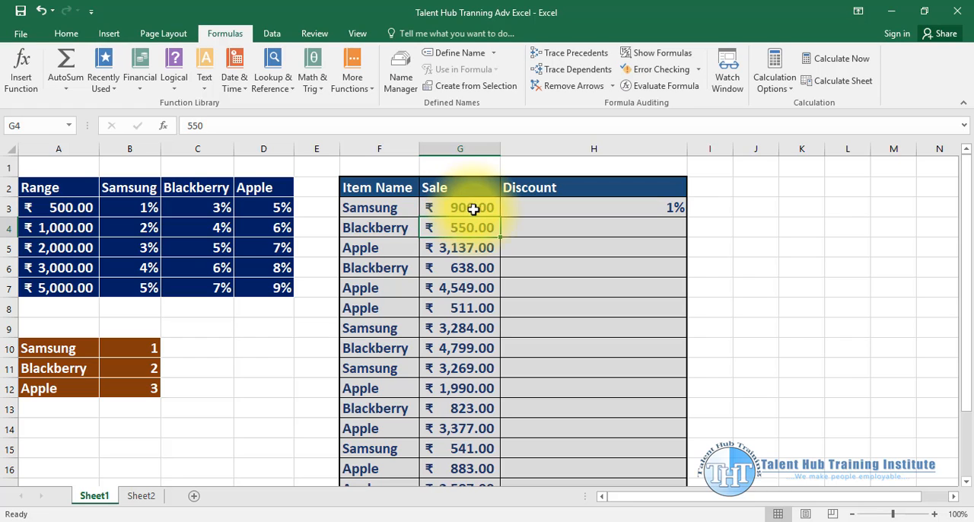
click(643, 219)
click(642, 209)
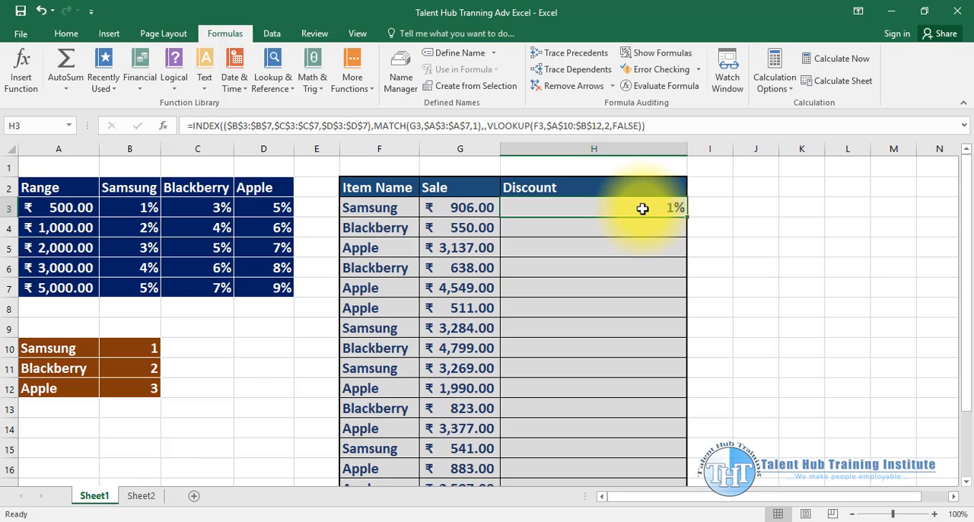
key(ctrl+shift+Down)
key(ctrl+Up)
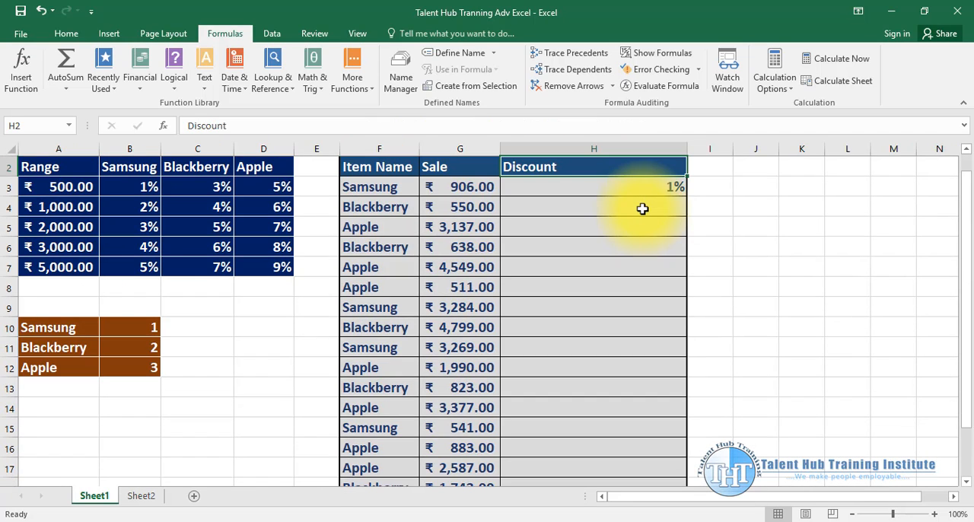
key(Down)
key(shift+Down)
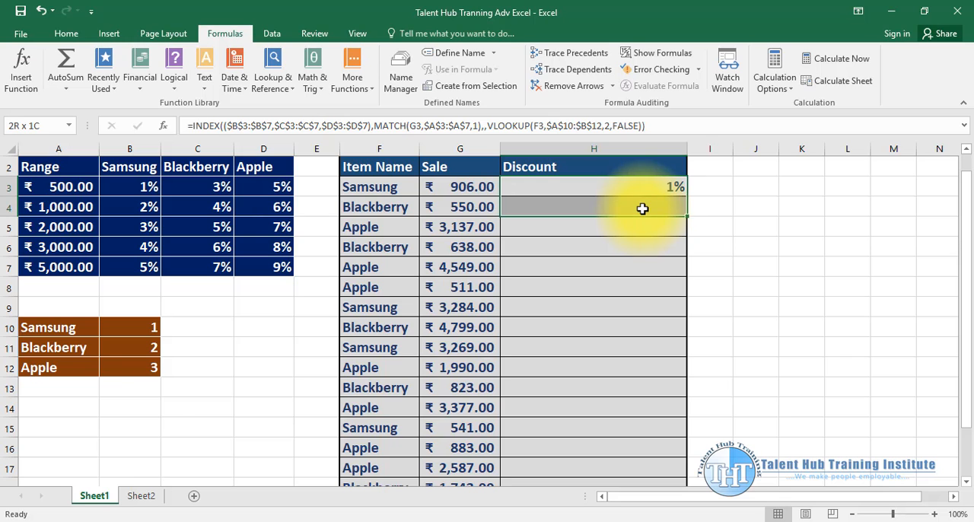
key(ctrl+shift+Down)
key(ctrl+shift+Up)
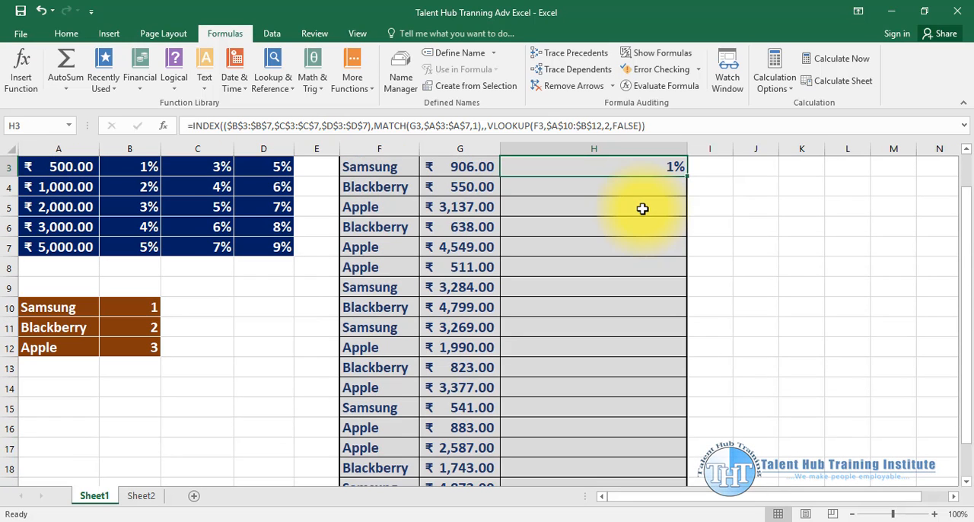
- Fill the discount formula from H3 down to H19, the last row of the sales table
key(shift+Down)
key(shift+Down)
key(shift+Down)
key(shift+Down)
key(shift+Down)
key(shift+Down)
key(shift+Down)
key(shift+Down)
key(shift+Down)
key(shift+Down)
key(shift+Down)
key(shift+Down)
key(shift+Down)
key(shift+Down)
key(shift+Down)
key(shift+Down)
key(shift+Down)
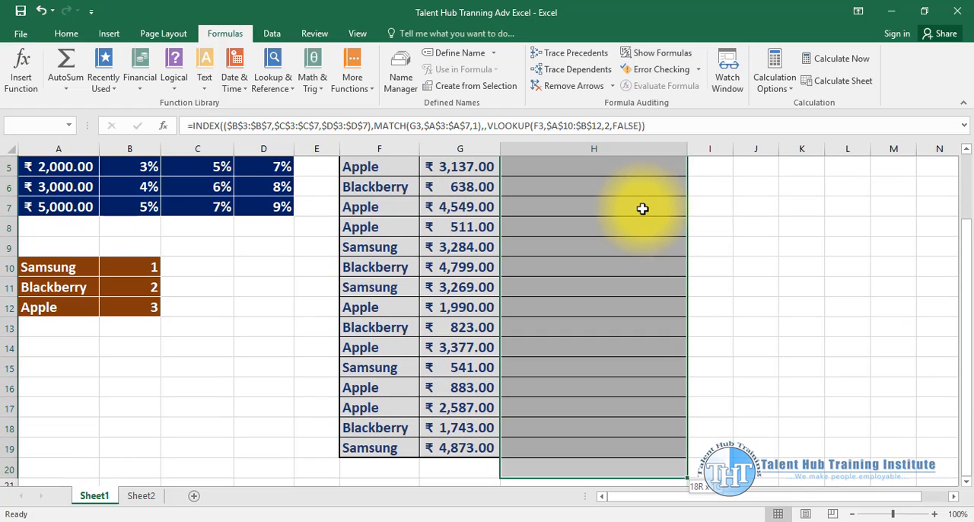
key(shift+Up)
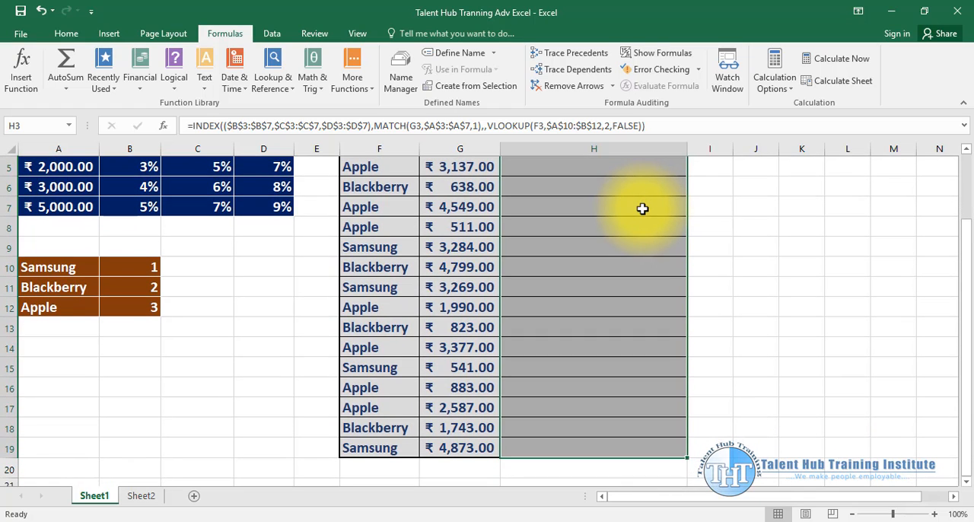
scroll(641, 208, up, 2)
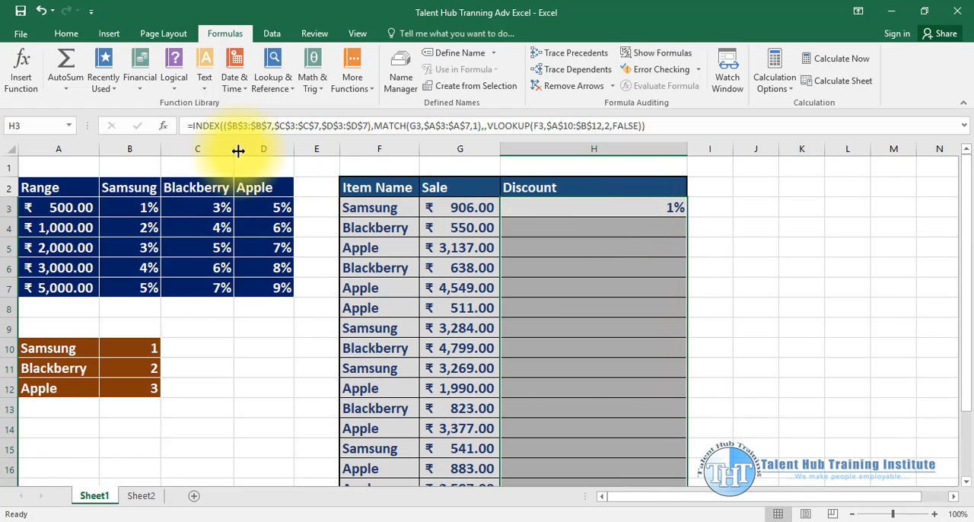
key(ctrl+d)
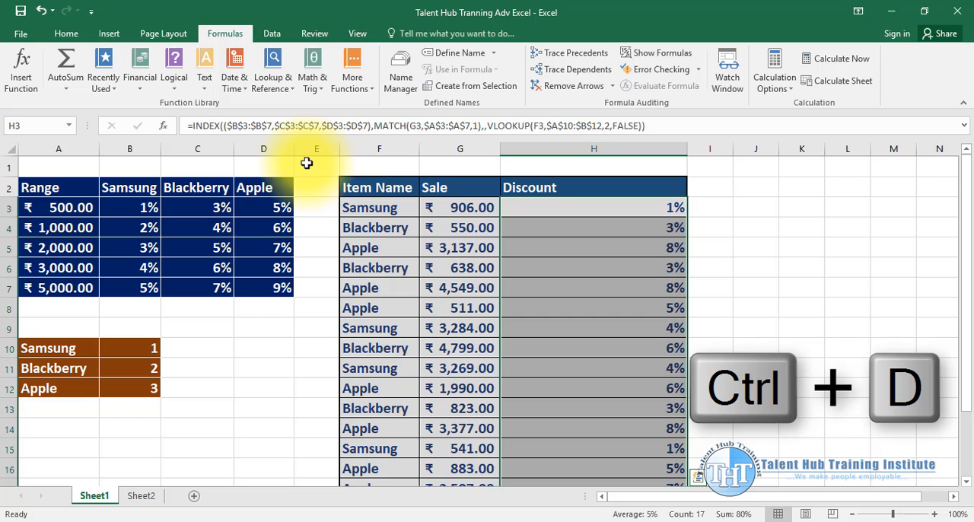
- Narrow the Discount column to about the width of its header and look over the filled discounts
drag(686, 150, 567, 151)
scroll(596, 247, down, 3)
scroll(596, 247, up, 3)
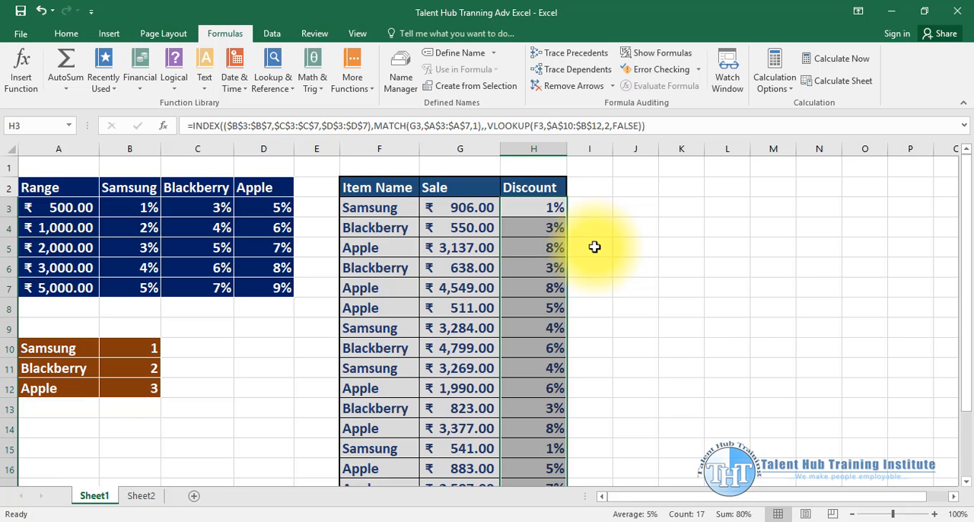
scroll(594, 247, down, 3)
scroll(595, 247, up, 1)
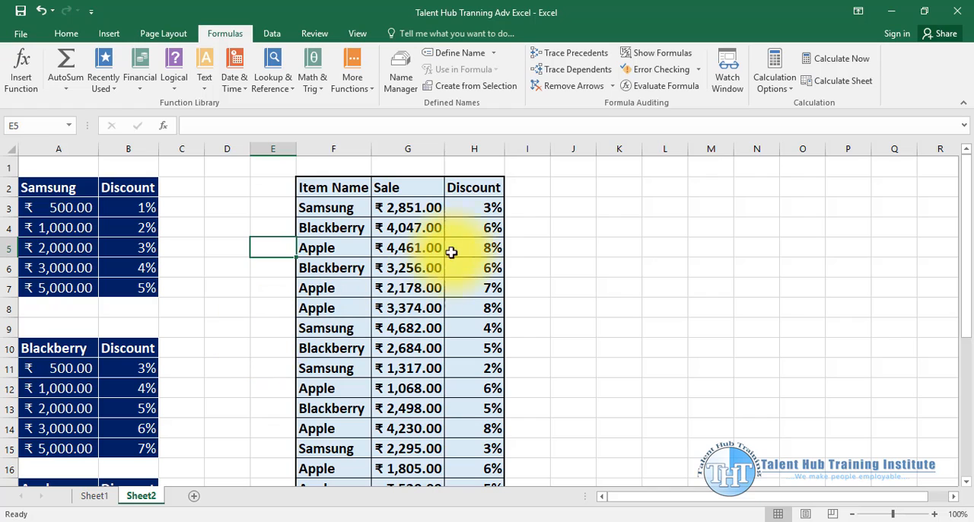
- On Sheet2, examine the discount formula in H3 and the separate brand tables it references, leaving the formula as it is
click(491, 206)
double_click(491, 206)
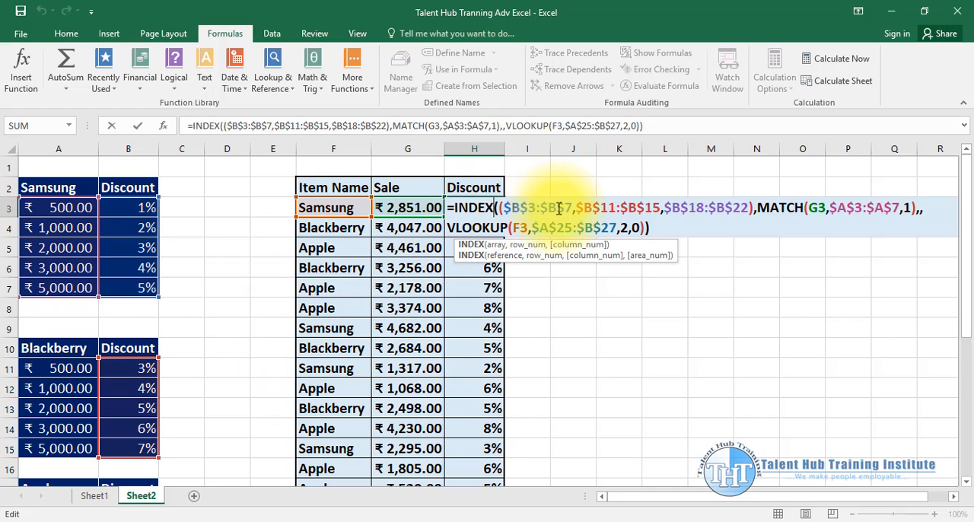
scroll(160, 449, down, 3)
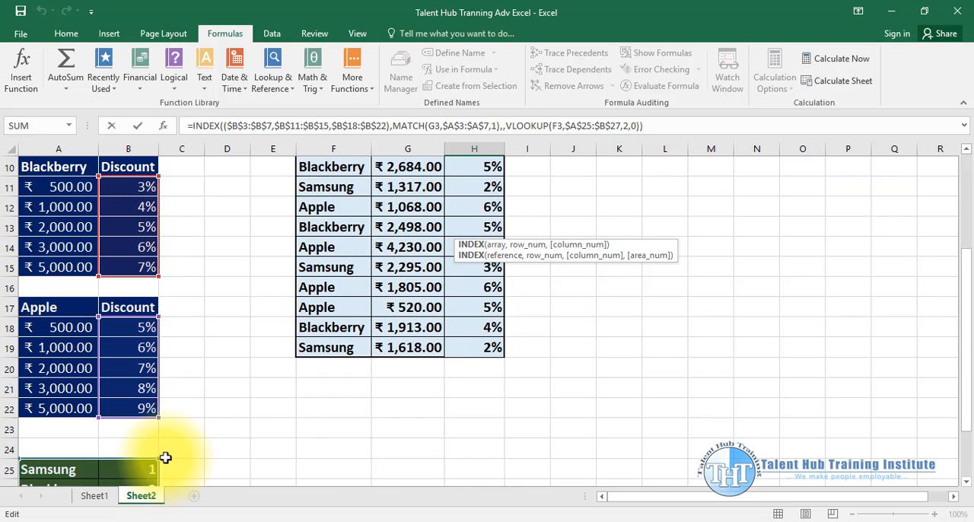
scroll(166, 457, up, 3)
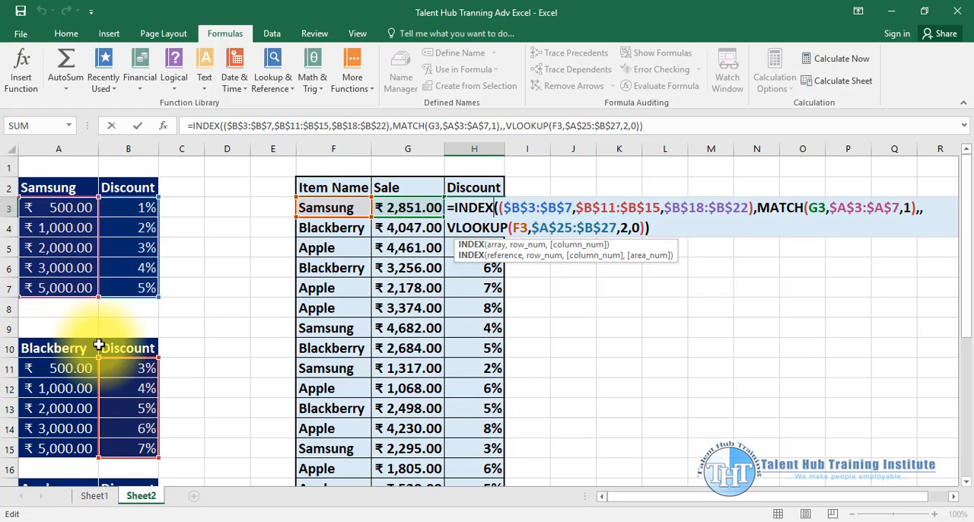
key(ctrl+Return)
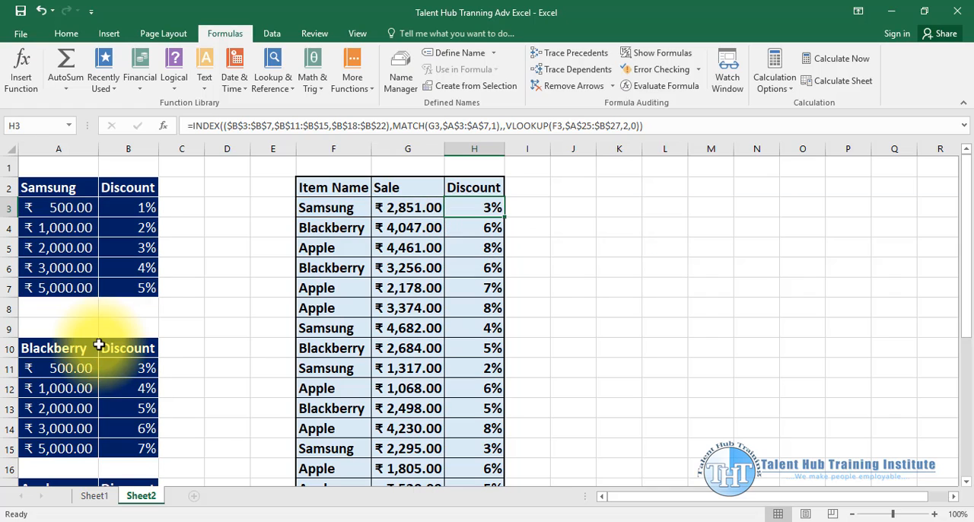
- Return to Sheet1 and look over the combined range table, brand index table and filled sales table with no data selected
click(94, 495)
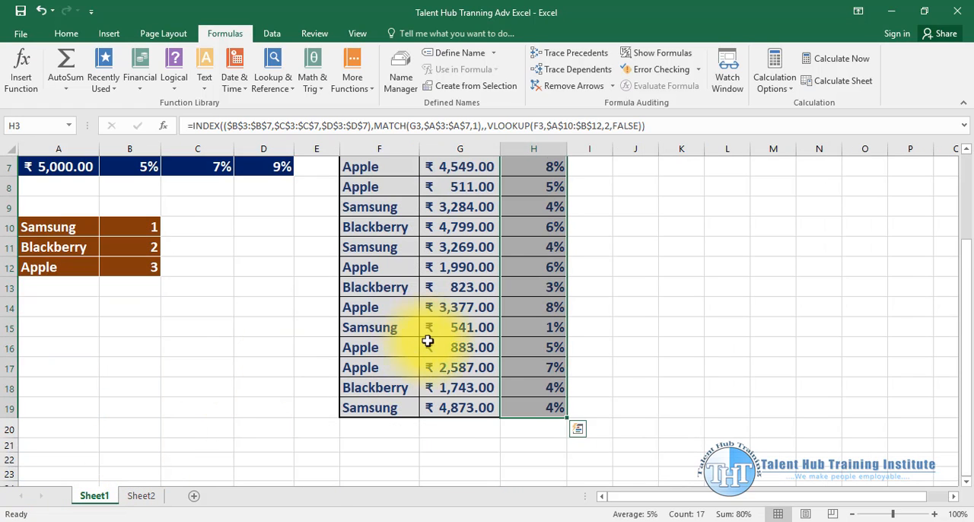
scroll(435, 350, up, 2)
click(627, 305)
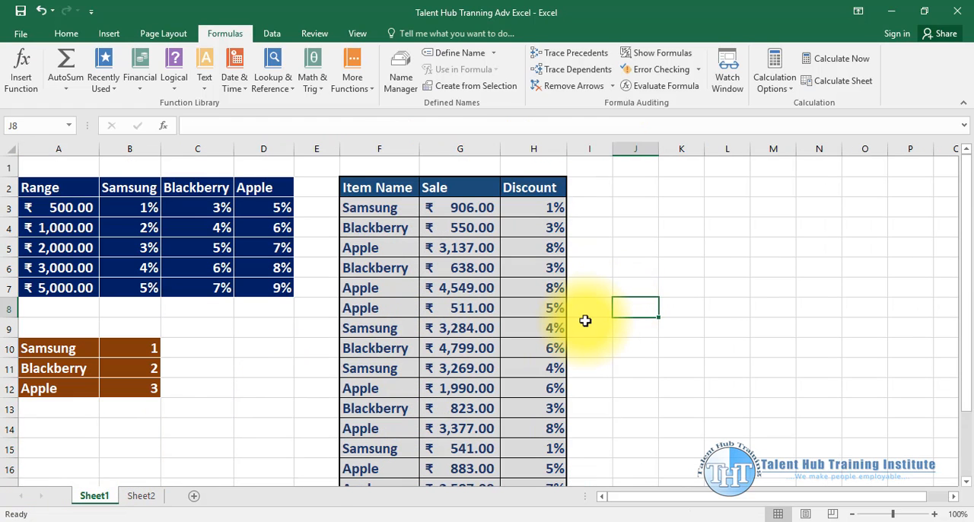
click(647, 387)
click(613, 291)
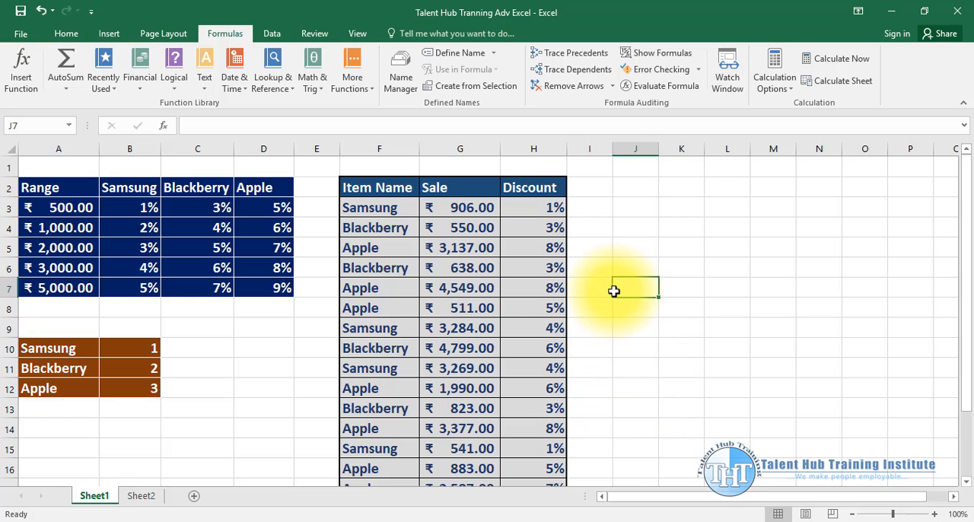
click(218, 344)
click(288, 368)
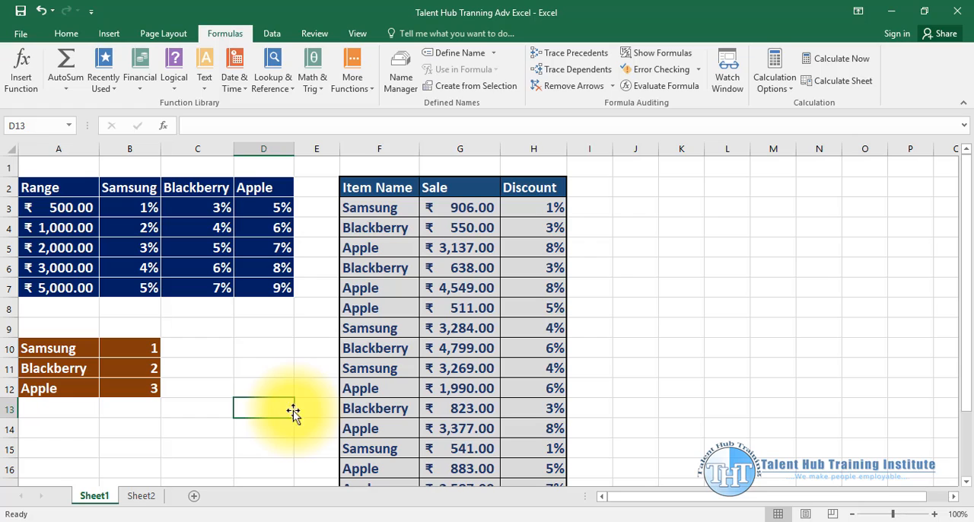
click(309, 330)
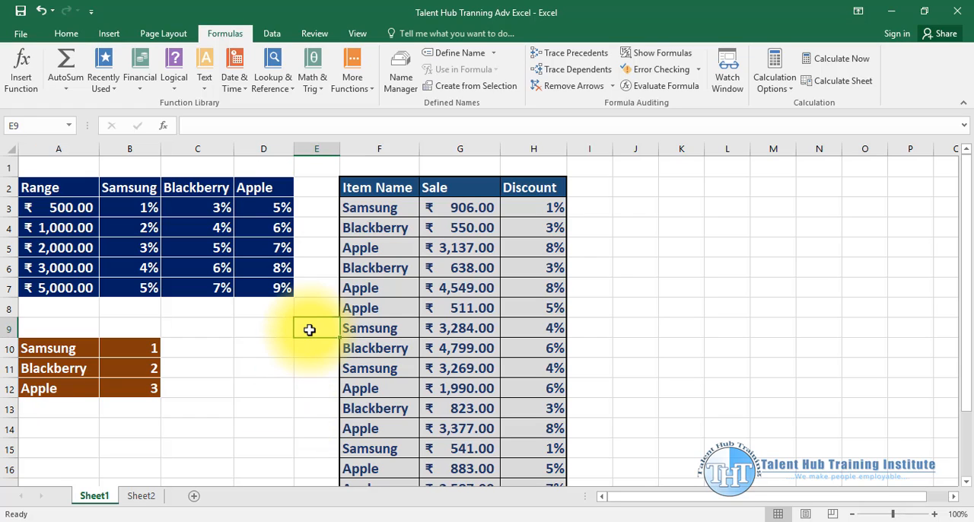
click(627, 302)
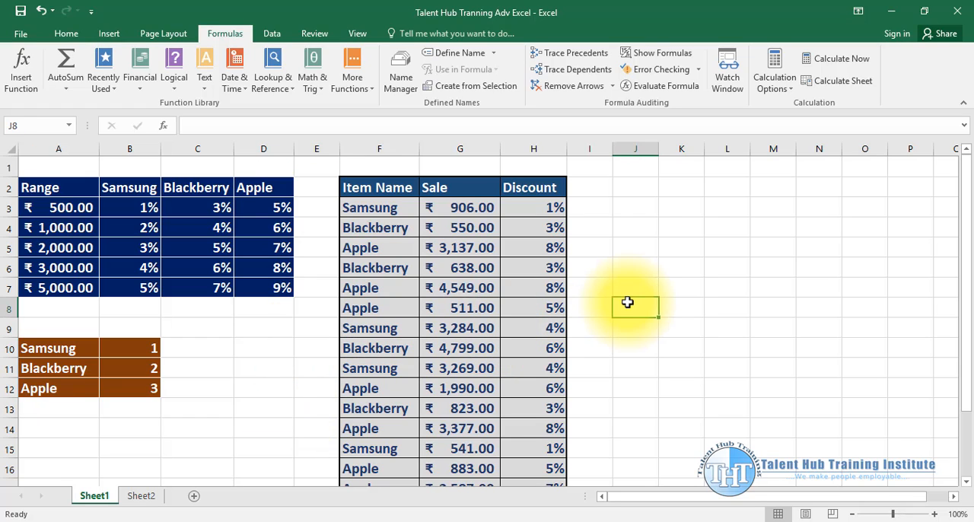